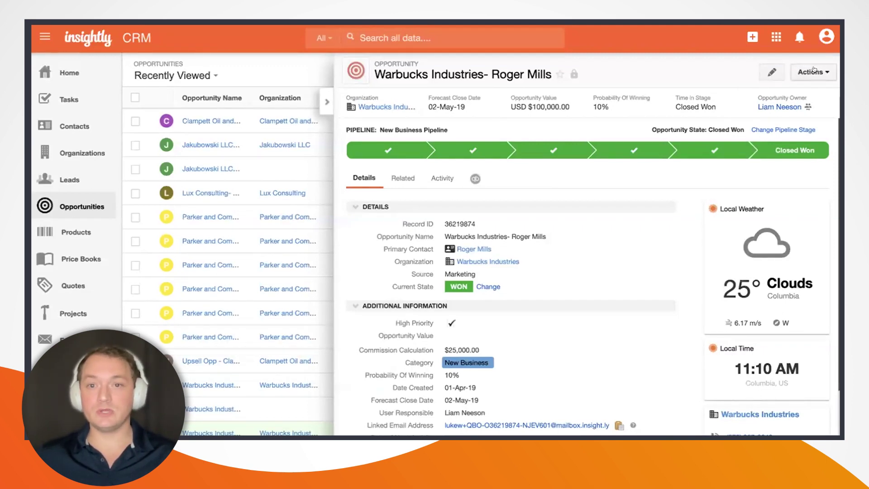
Convert the won Warbucks Industries opportunity to a project with Product Fit as the winning reason.
left_click(813, 70)
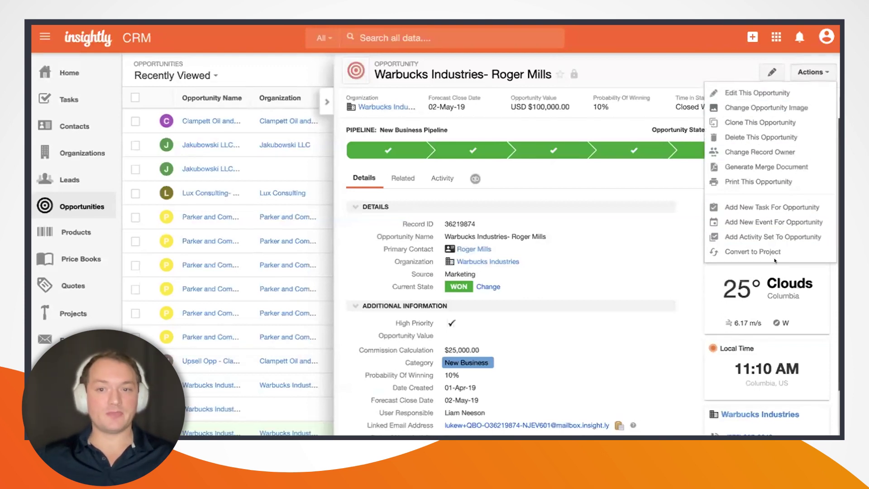
left_click(768, 253)
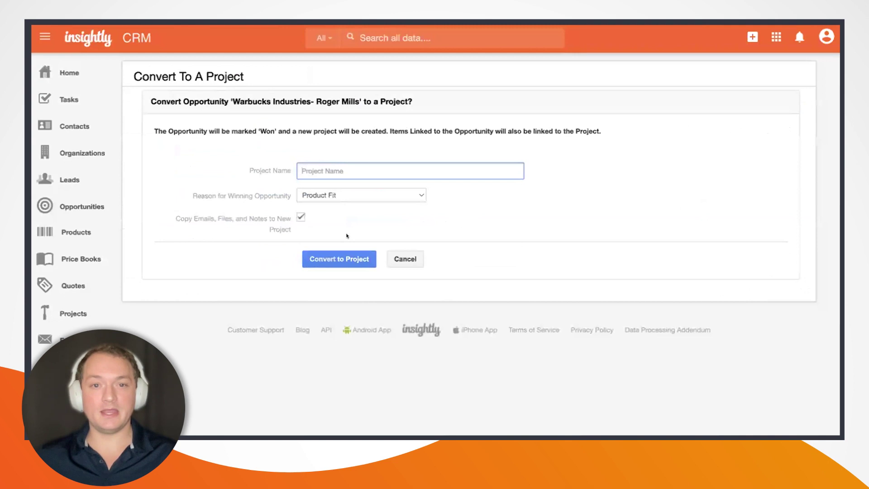
left_click(376, 195)
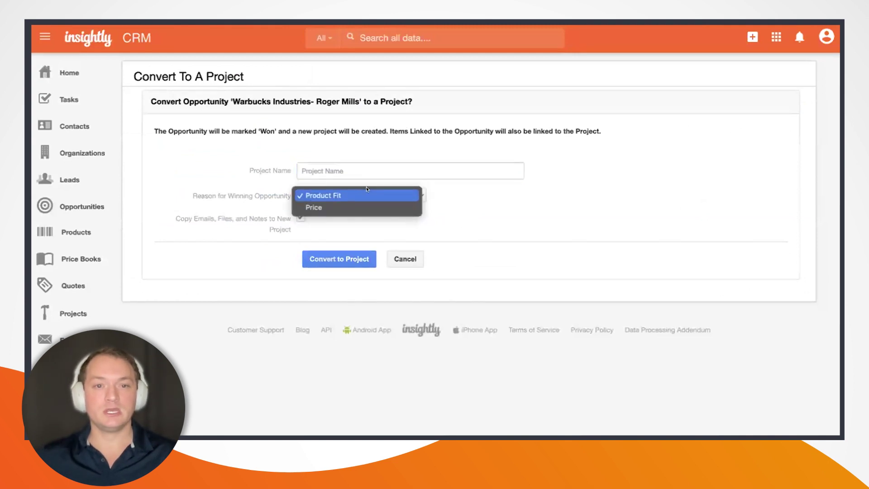
left_click(367, 195)
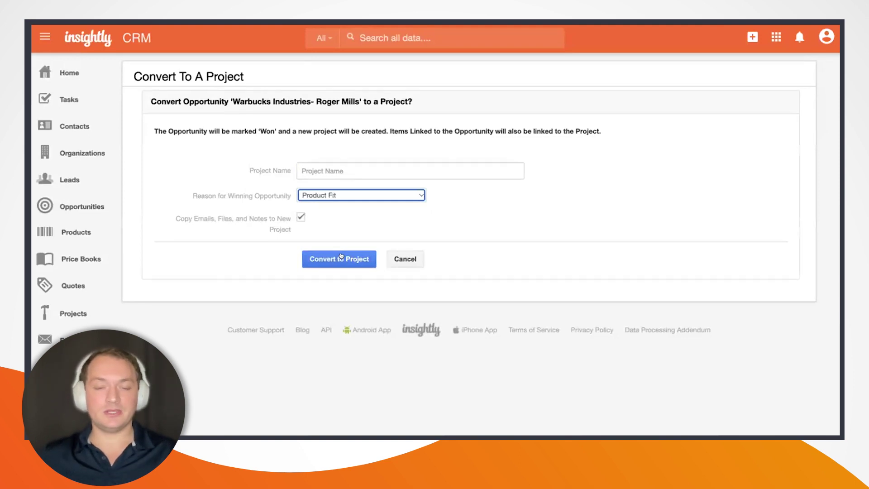
left_click(341, 256)
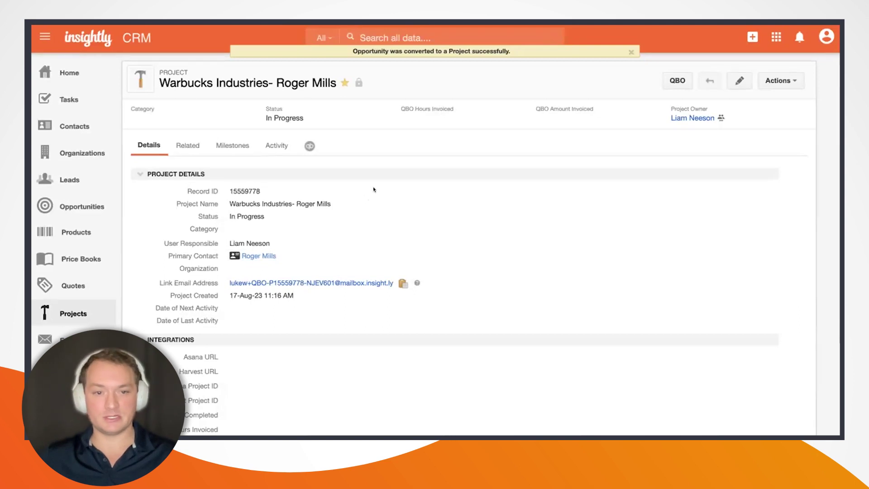
Review the new project's details and integration fields, and open its linked Asana project.
scroll(374, 188, "down", 1)
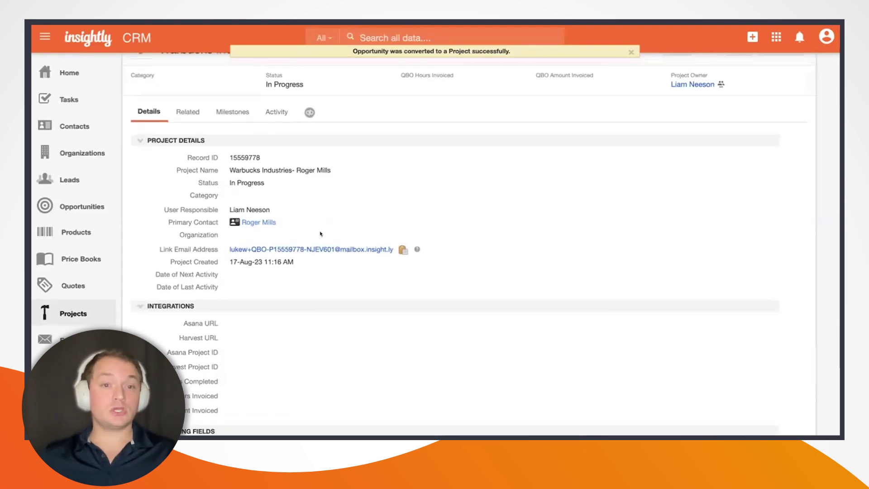
scroll(176, 290, "up", 1)
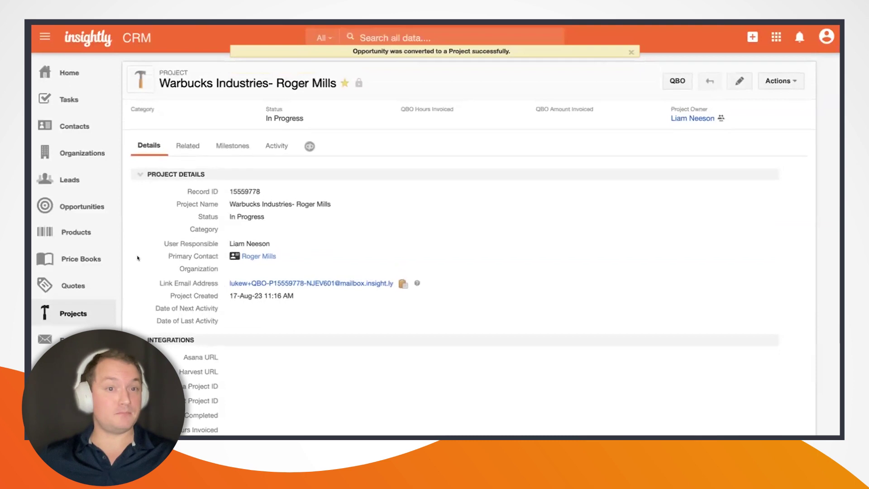
scroll(144, 316, "down", 1)
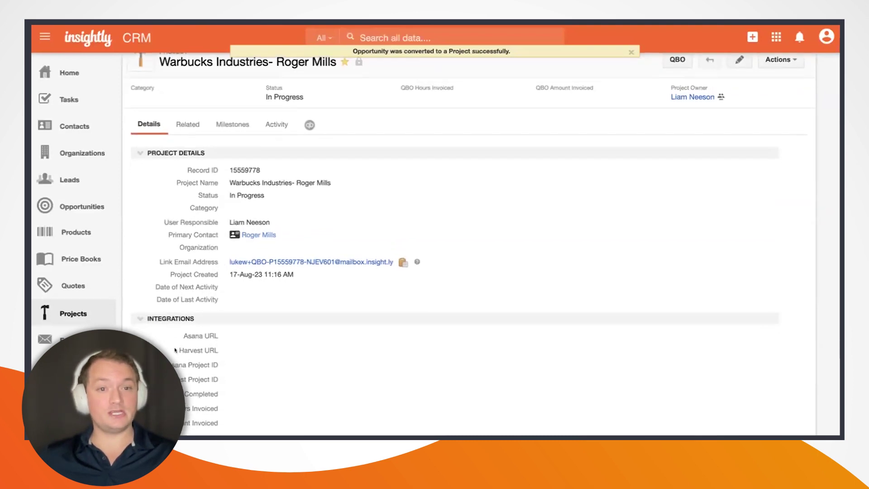
scroll(271, 332, "up", 1)
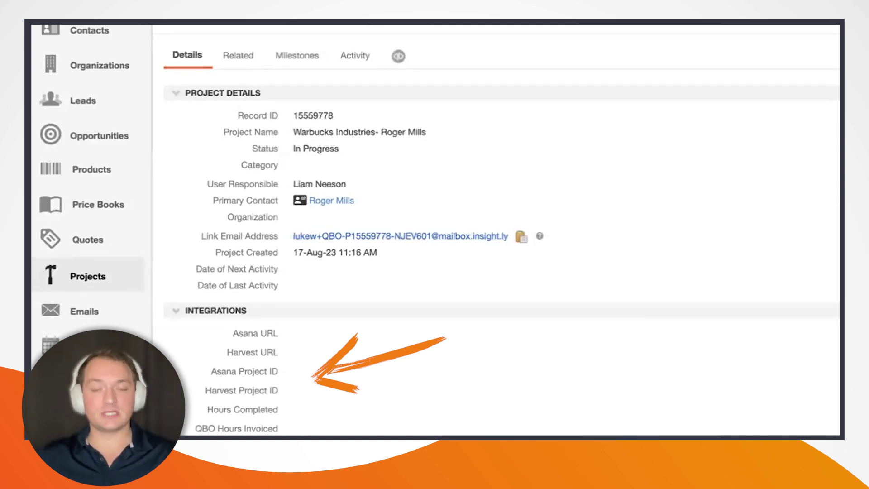
scroll(422, 334, "down", 2)
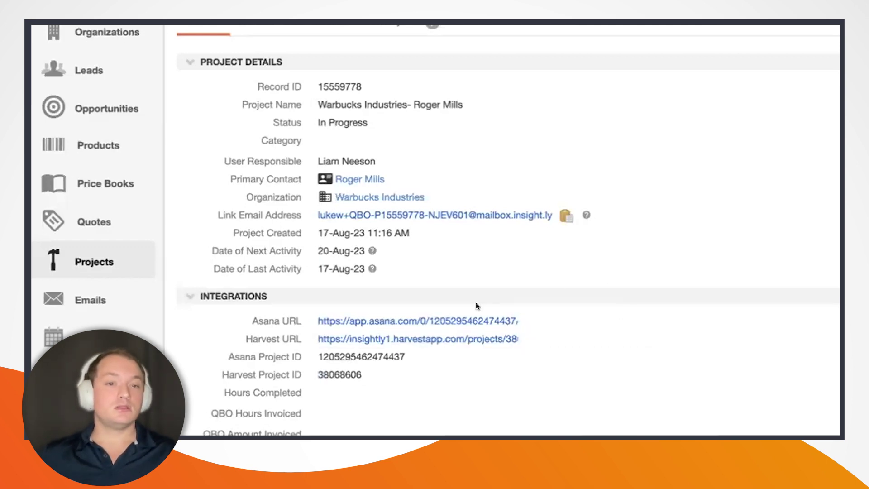
left_click(399, 320)
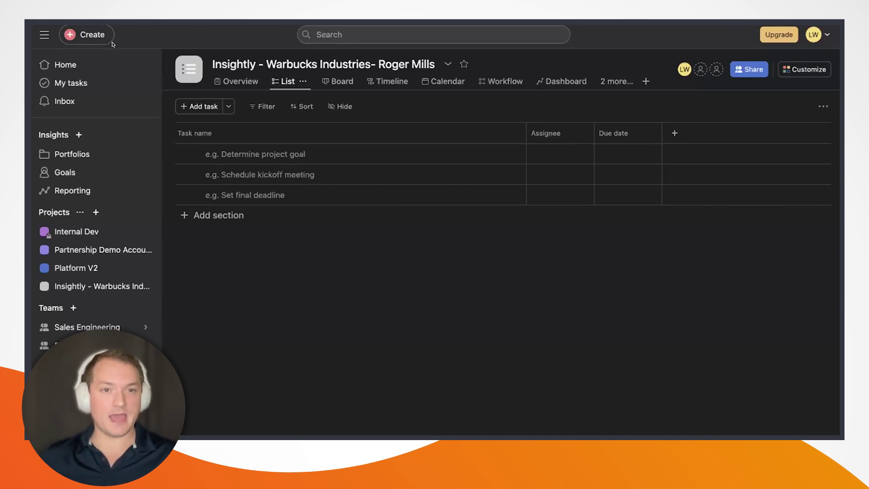
Start a new Asana task named "On site kickoff".
left_click(79, 34)
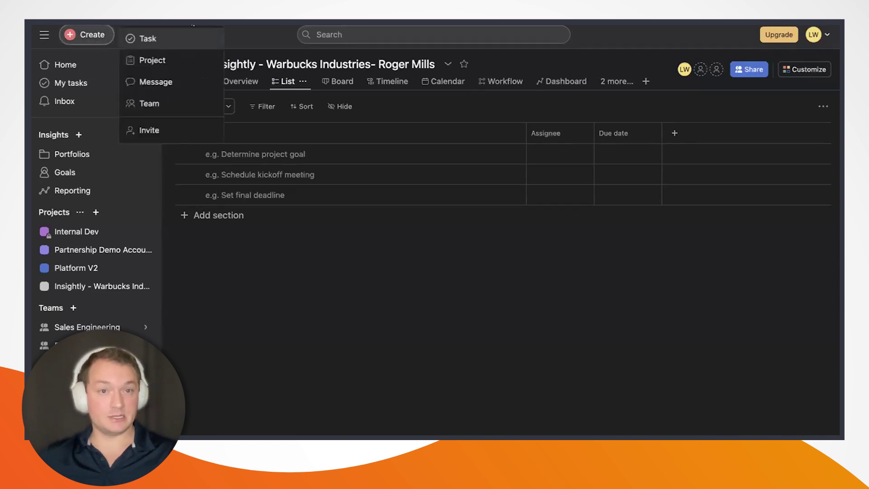
left_click(180, 35)
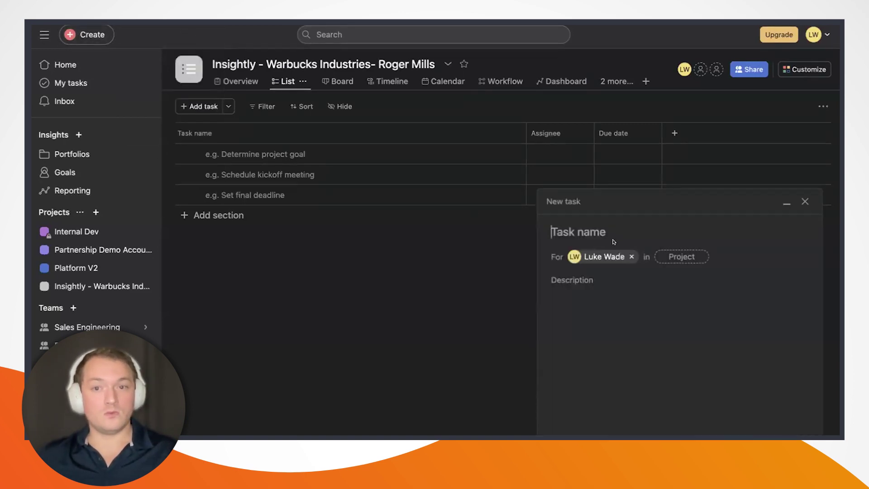
type("O")
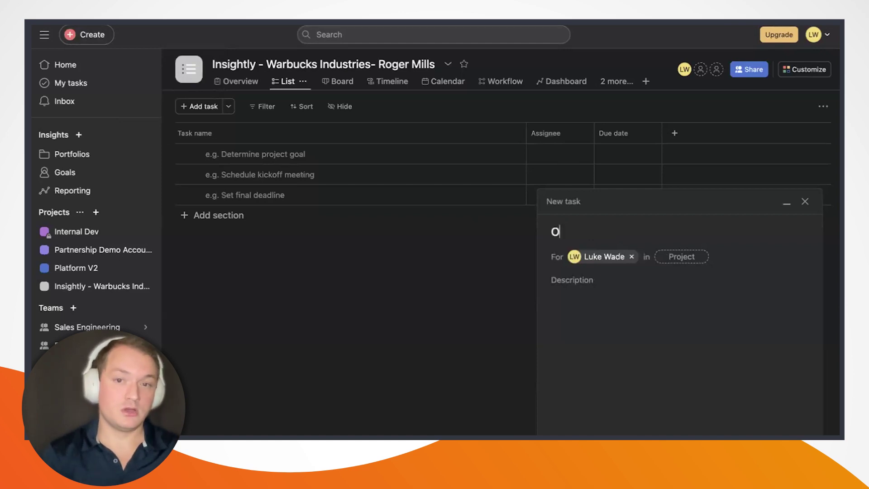
type("n site kickoff")
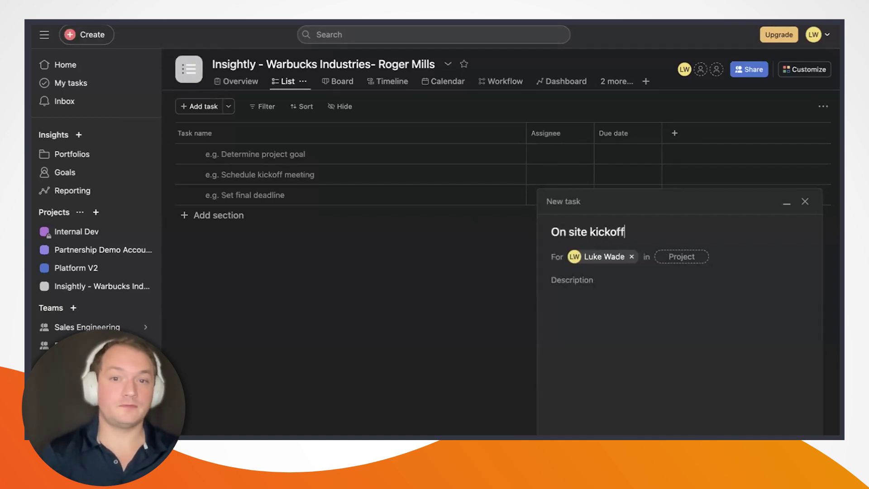
Assign the task to the Insightly - Warbucks Industries project, in its Untitled section.
left_click(663, 254)
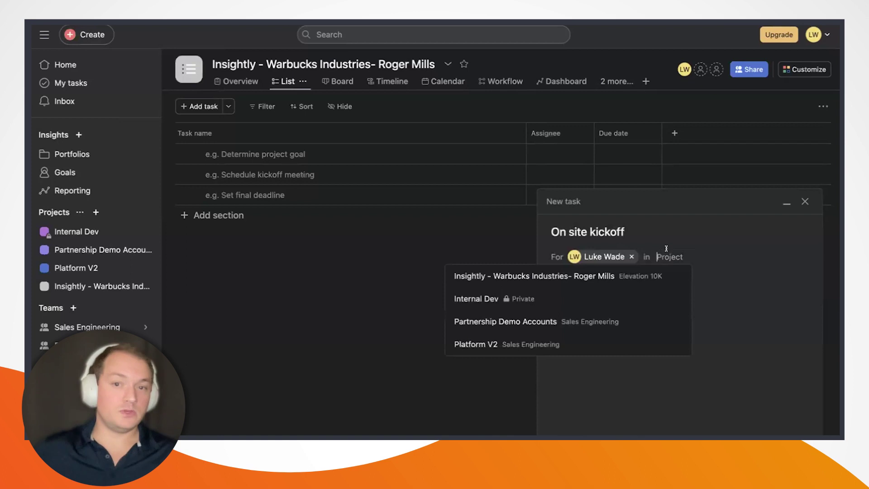
left_click(527, 277)
left_click(732, 258)
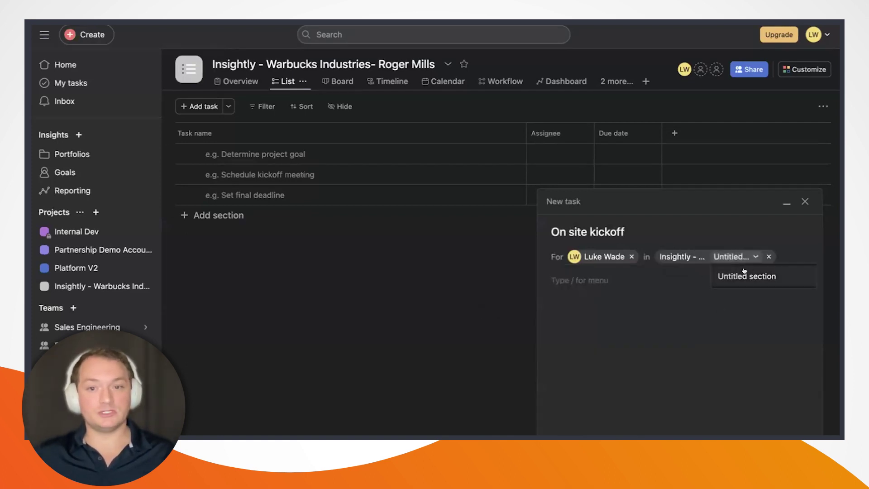
left_click(743, 272)
left_click(686, 258)
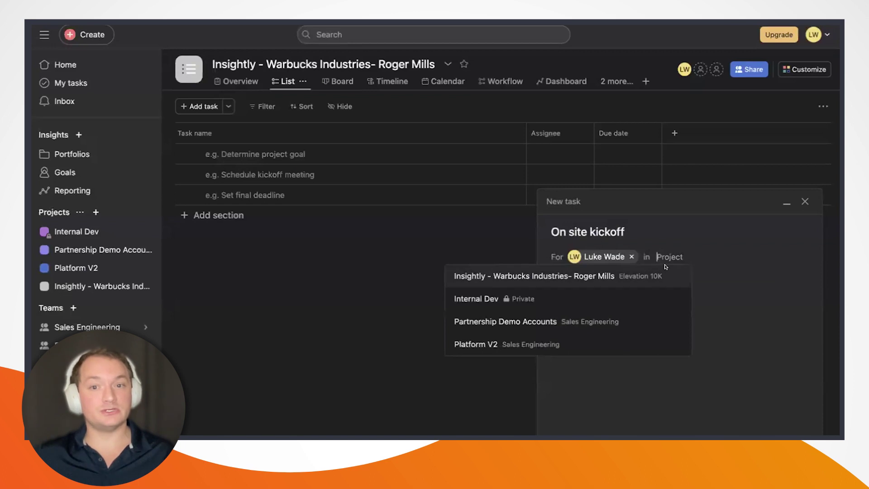
left_click(645, 275)
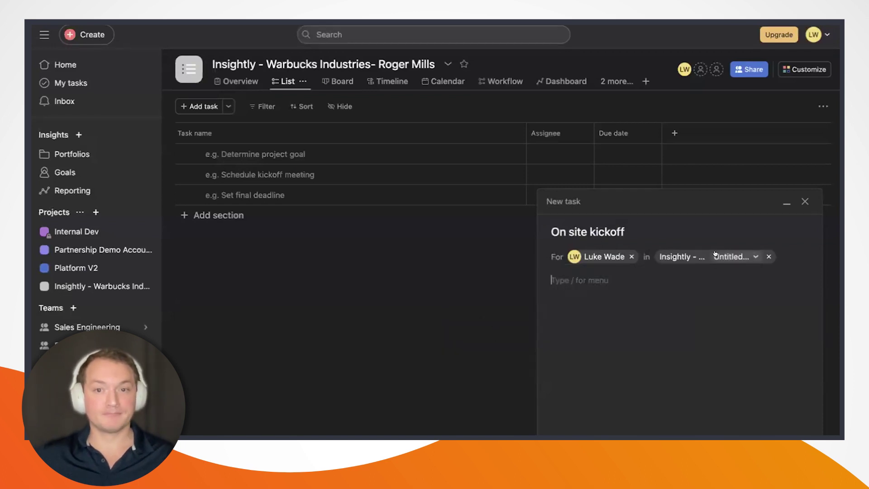
left_click(724, 260)
left_click(691, 289)
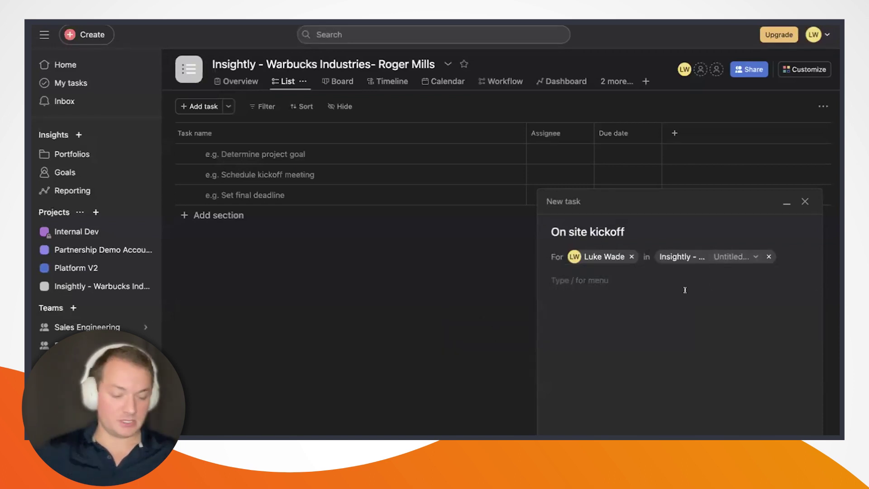
Describe the task as "Meeting to discuss action plan", set its due date to 08/24/23 and create it.
type("Meet")
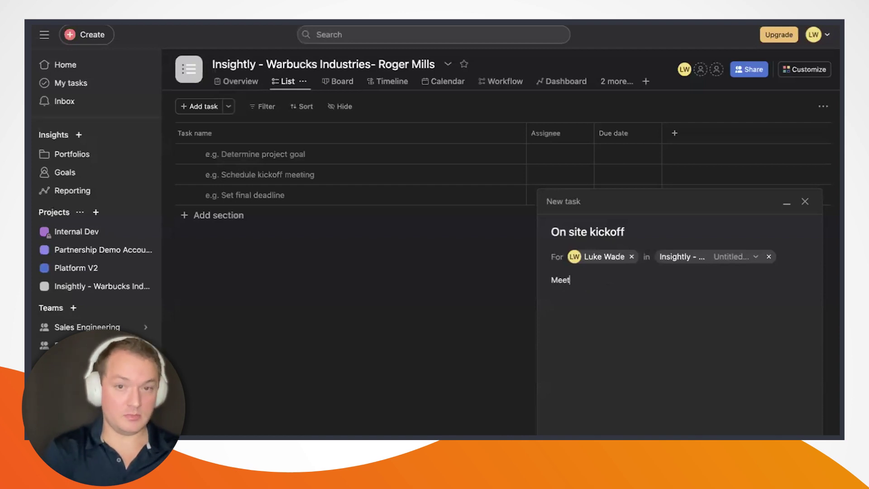
type("ing to discuss action plan")
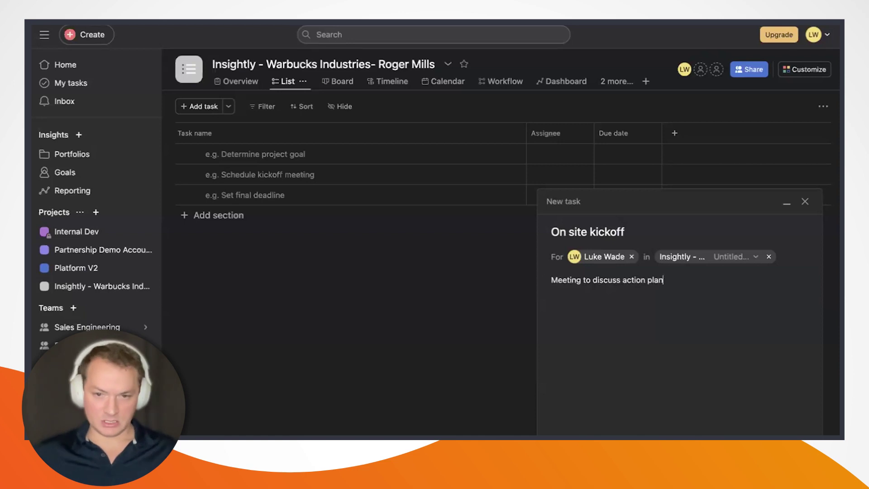
key("Tab")
key("d")
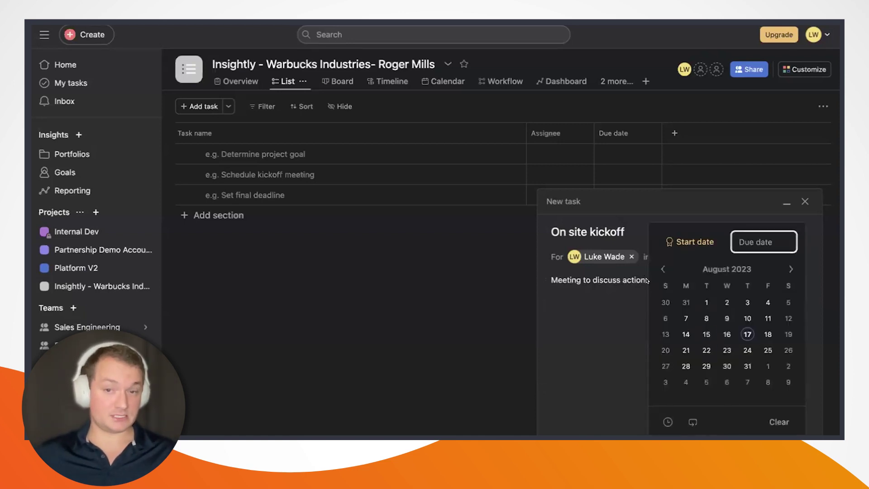
left_click(746, 351)
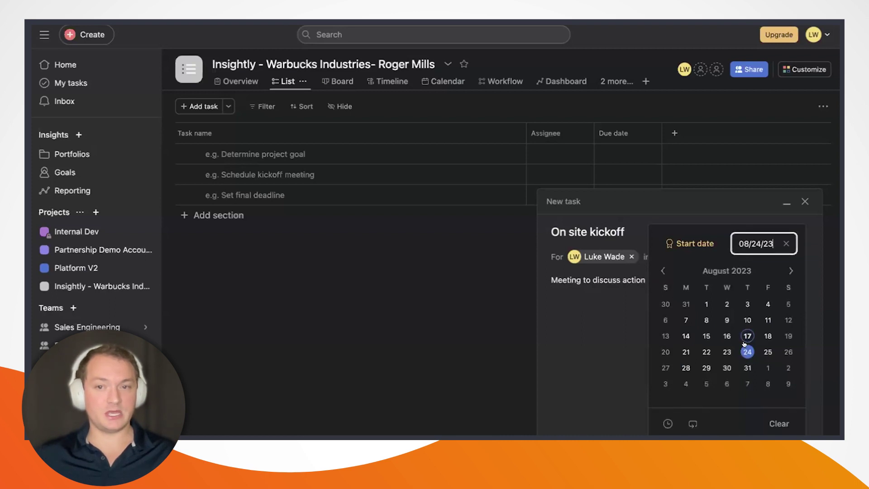
left_click(596, 370)
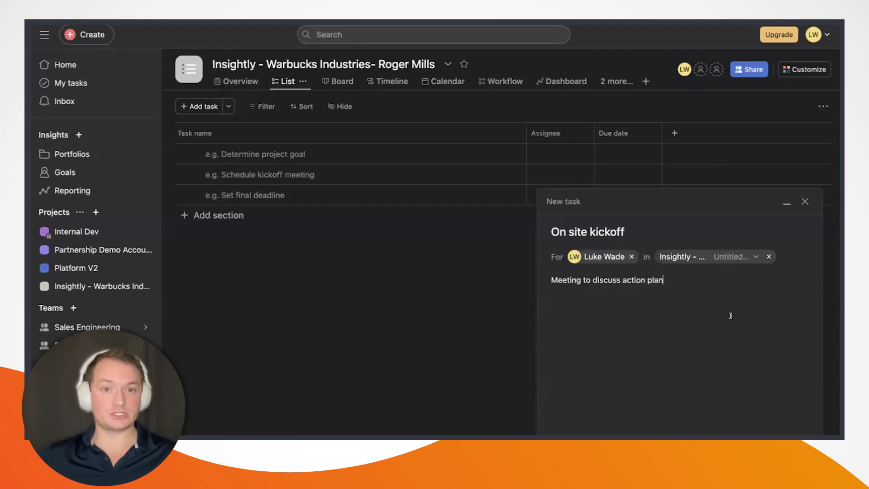
key("ctrl+Return")
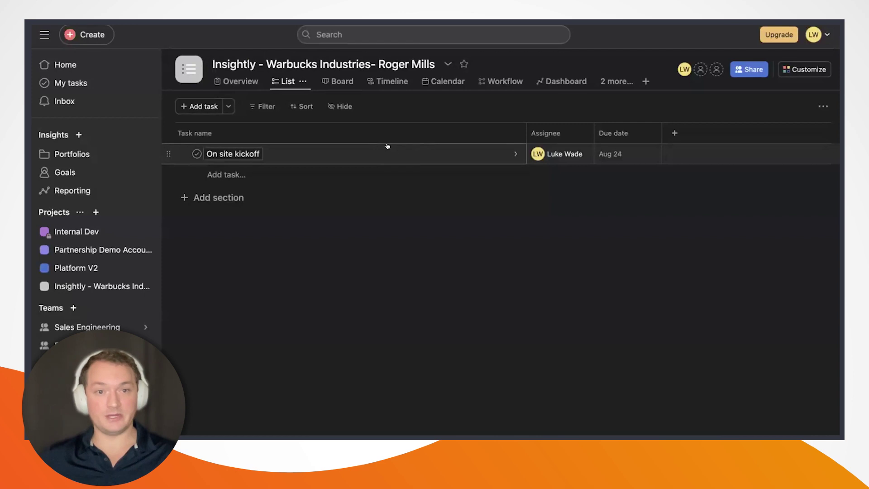
Check the Asana home page, switch back to the Insightly project and open its linked Harvest project.
left_click(58, 62)
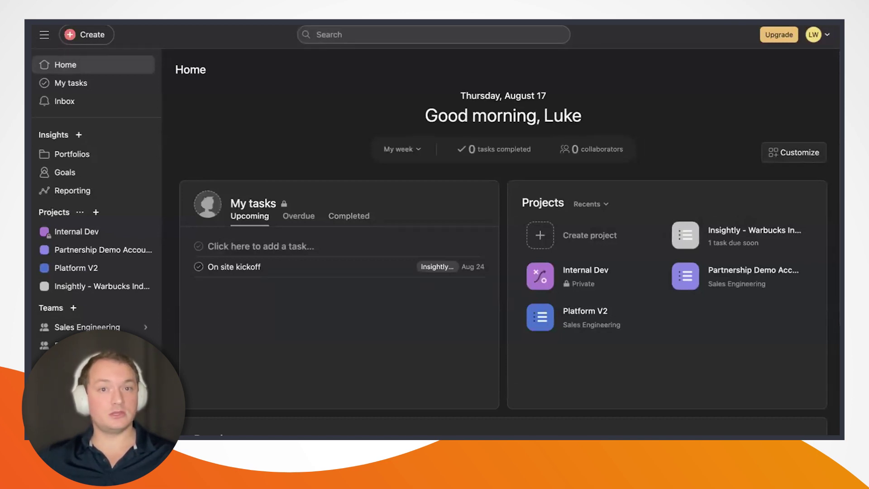
key("ctrl+Tab")
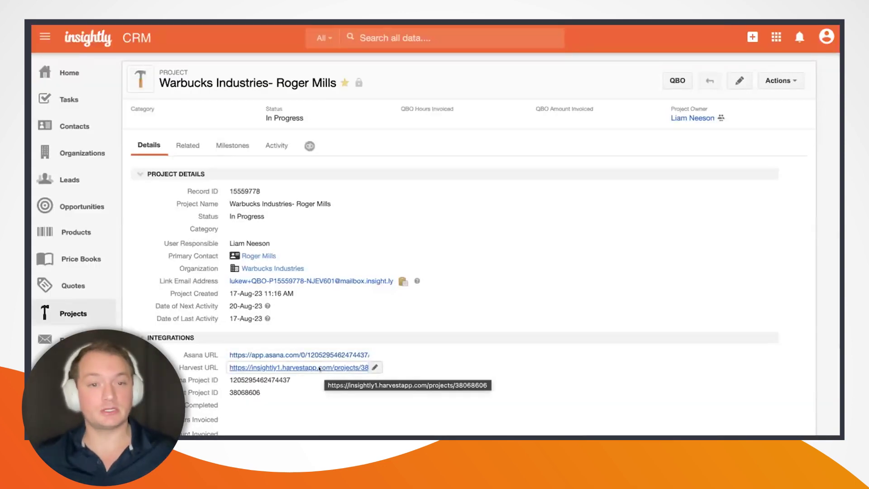
left_click(276, 367)
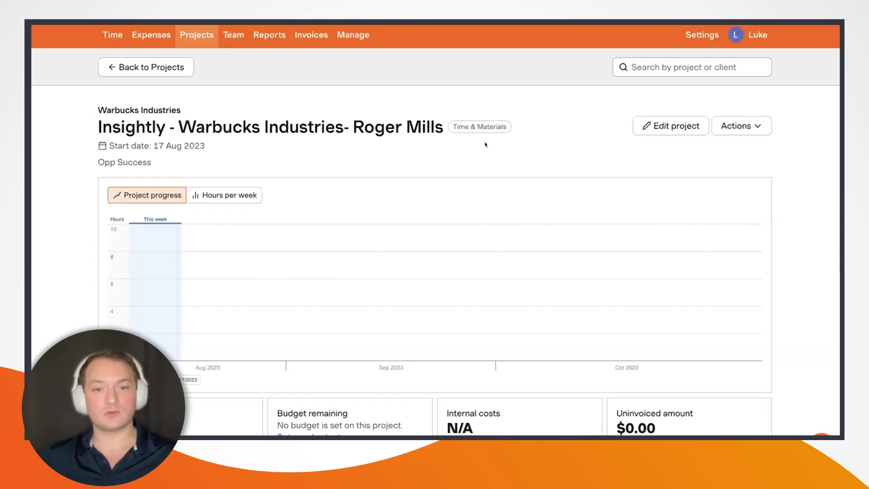
scroll(473, 196, "down", 2)
scroll(457, 216, "up", 2)
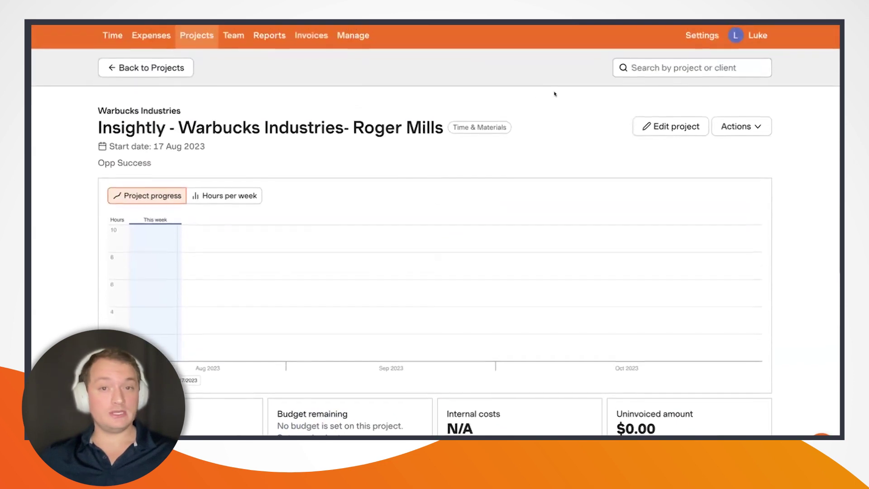
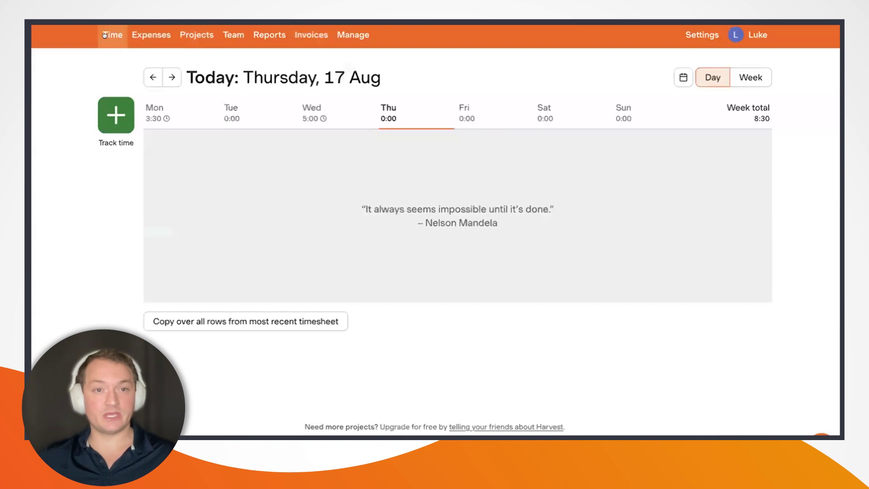
Start a new time entry for Monday, 14 Aug and set its duration to 3:30.
left_click(176, 116)
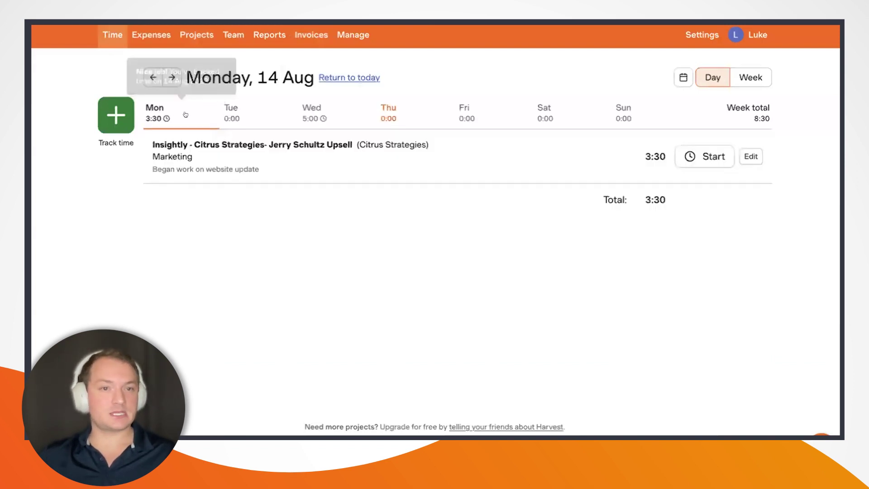
left_click(117, 112)
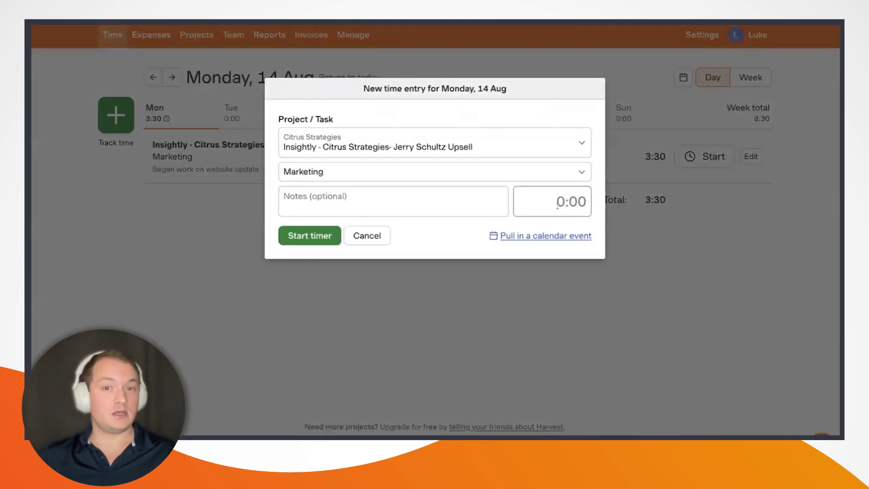
left_click(557, 202)
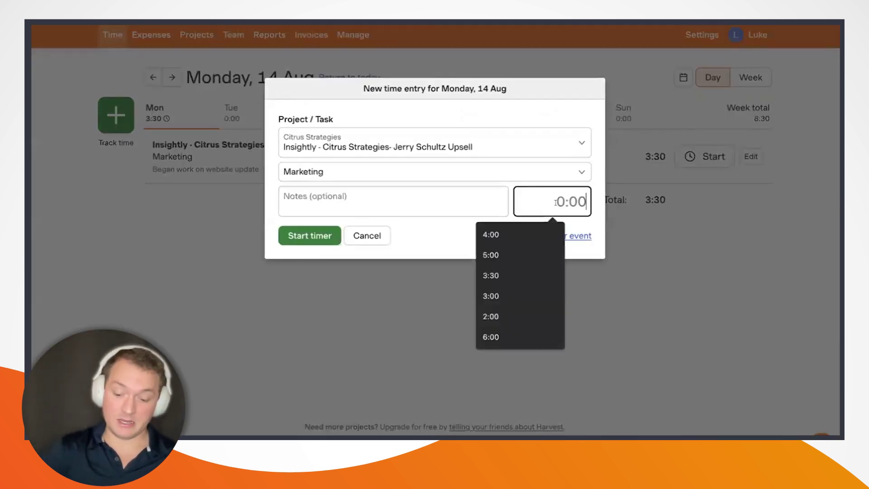
type("3.2")
key("BackSpace")
type("5")
left_click(447, 186)
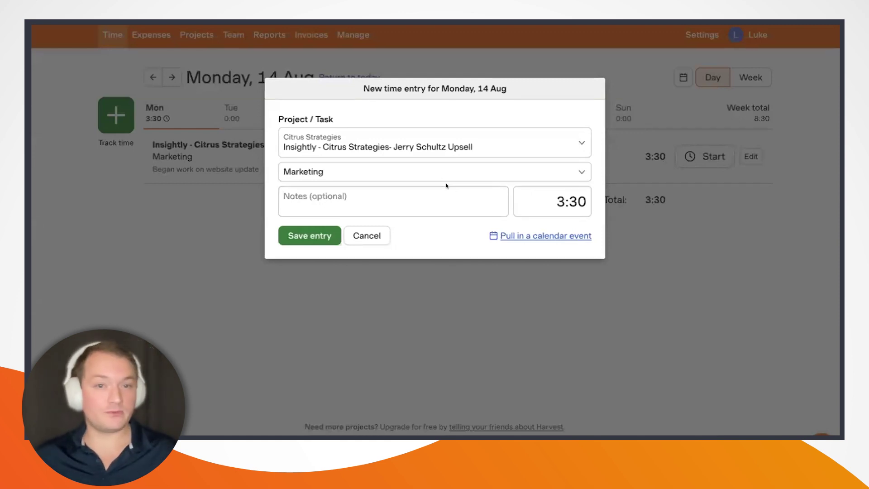
Choose the Marketing task for the time entry and enter the note "Website redesign".
left_click(439, 173)
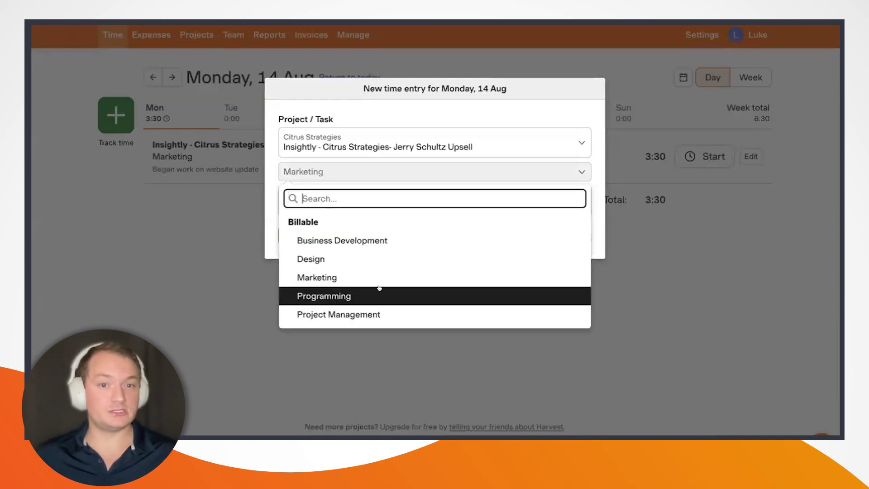
left_click(320, 278)
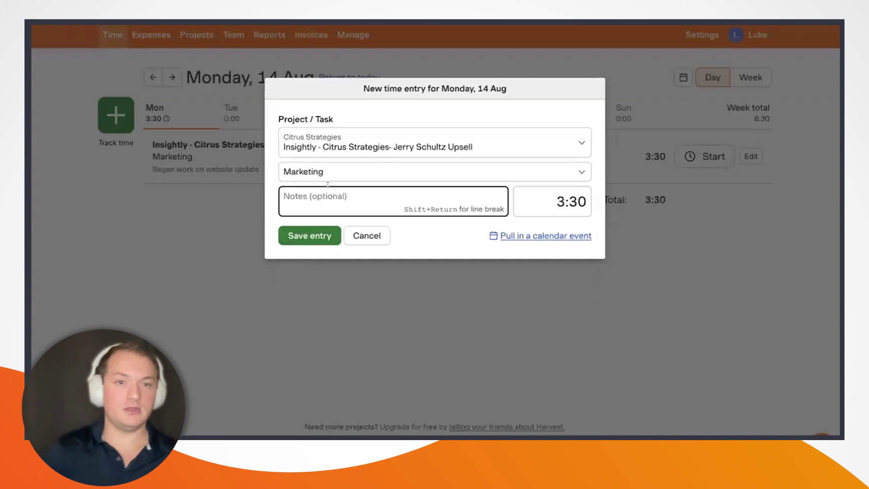
type("Website redis")
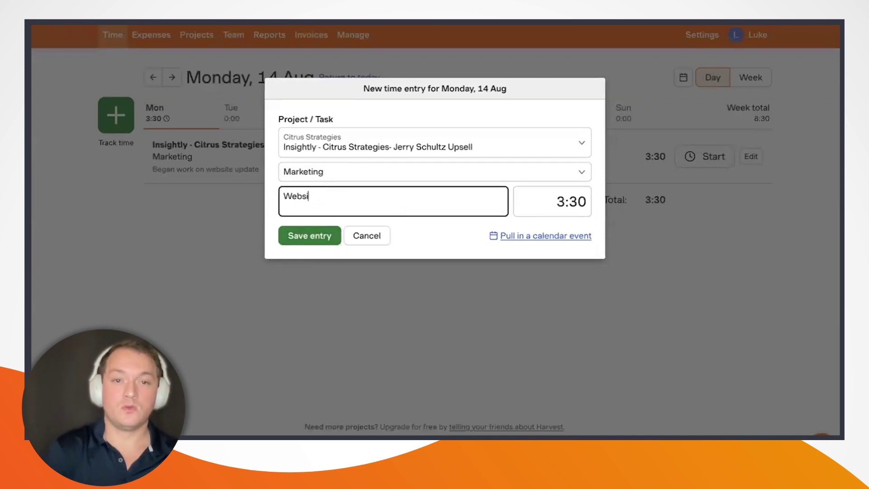
key("BackSpace")
type("esign")
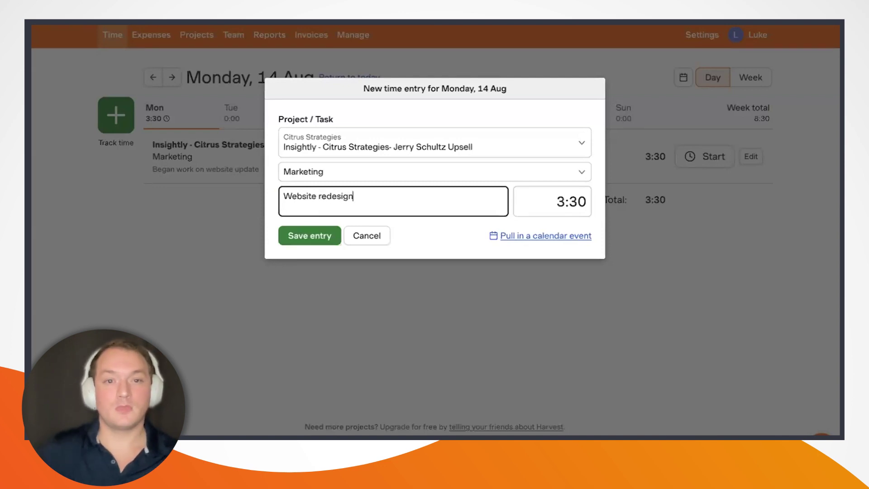
Assign the time entry to the Insightly - Warbucks Industries project and save it.
left_click(421, 131)
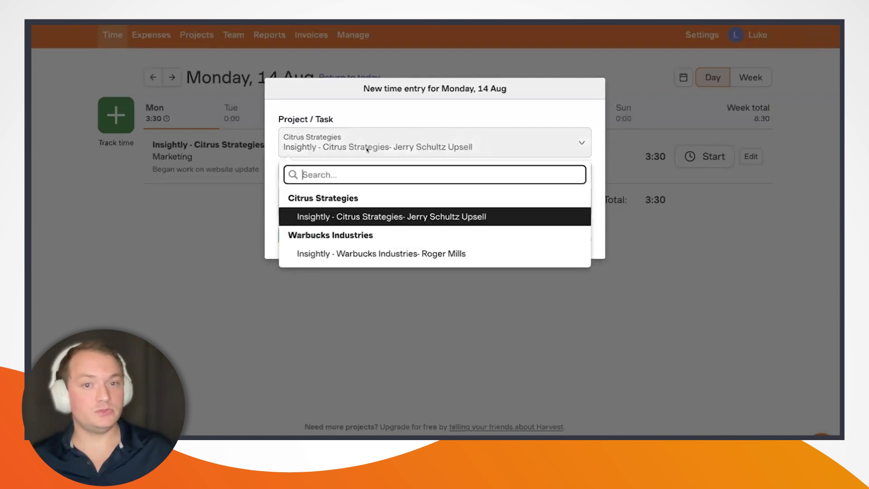
left_click(342, 252)
left_click(312, 235)
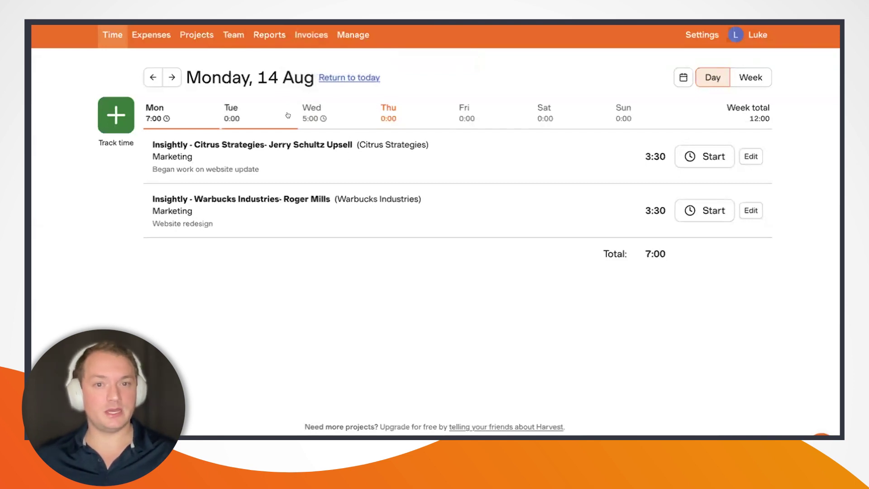
Start a Warbucks Industries time entry for Wednesday, 16 Aug with the Project Management task and a duration of 6:00.
left_click(308, 111)
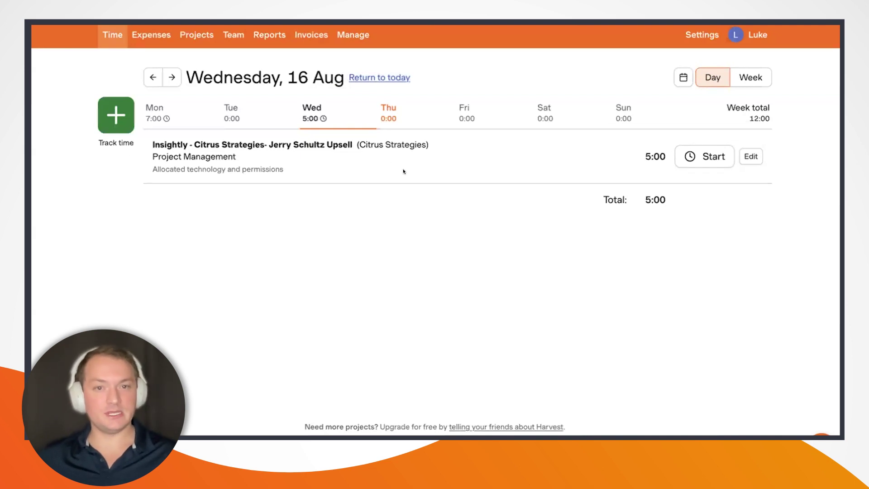
left_click(116, 115)
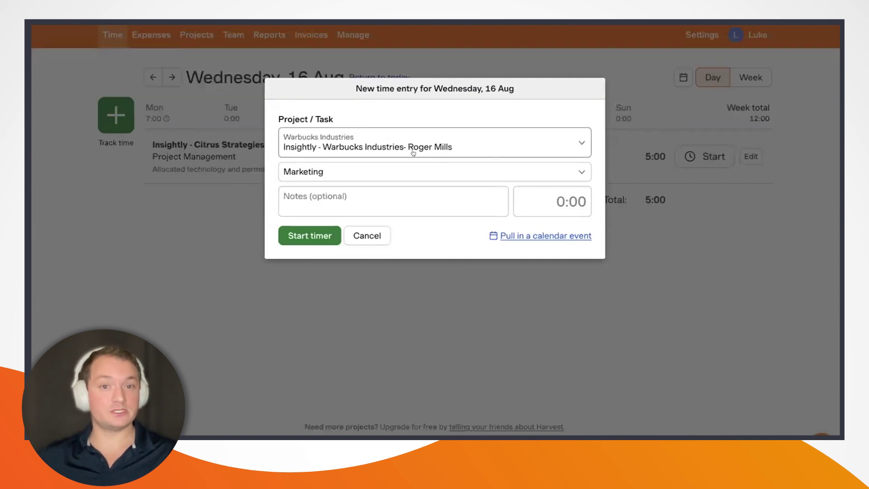
left_click(367, 170)
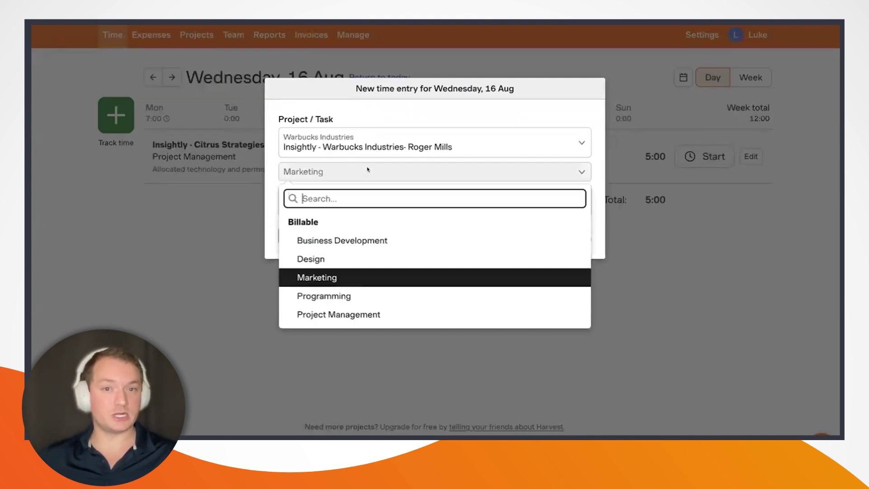
left_click(382, 317)
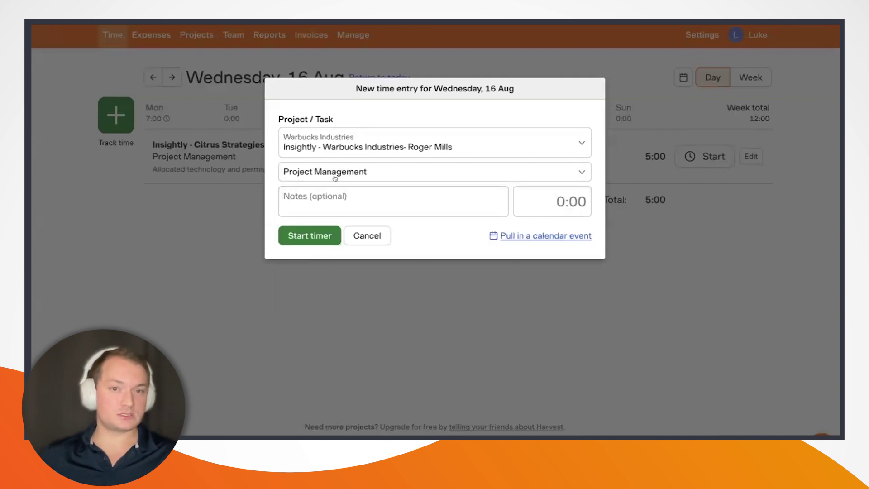
left_click(530, 195)
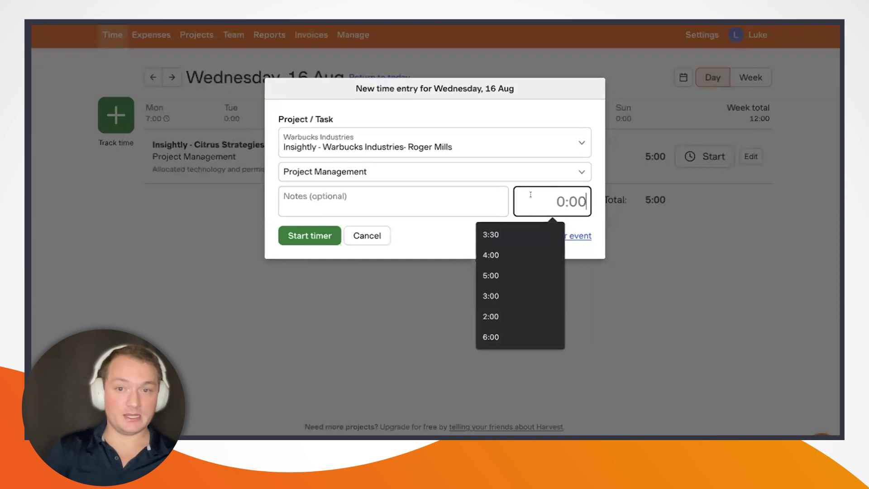
type("6")
Add the note "Collaboration with IT team" to the Wednesday time entry and save it.
left_click(446, 196)
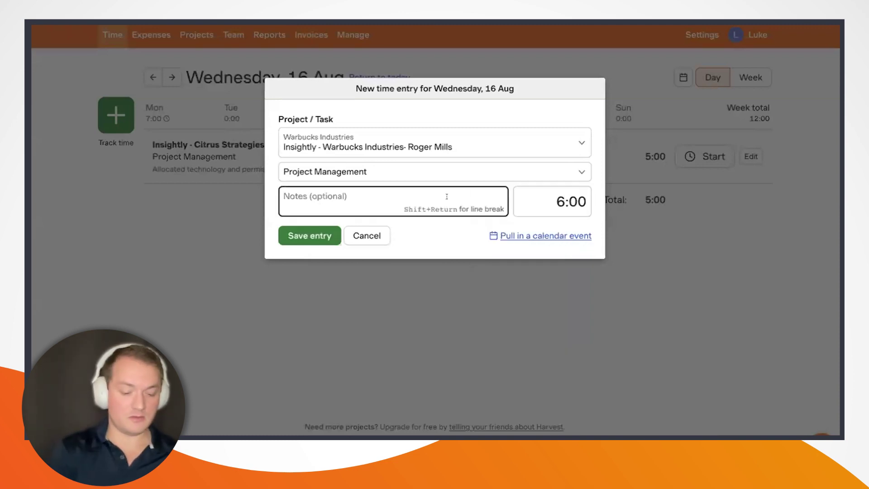
type("Collab")
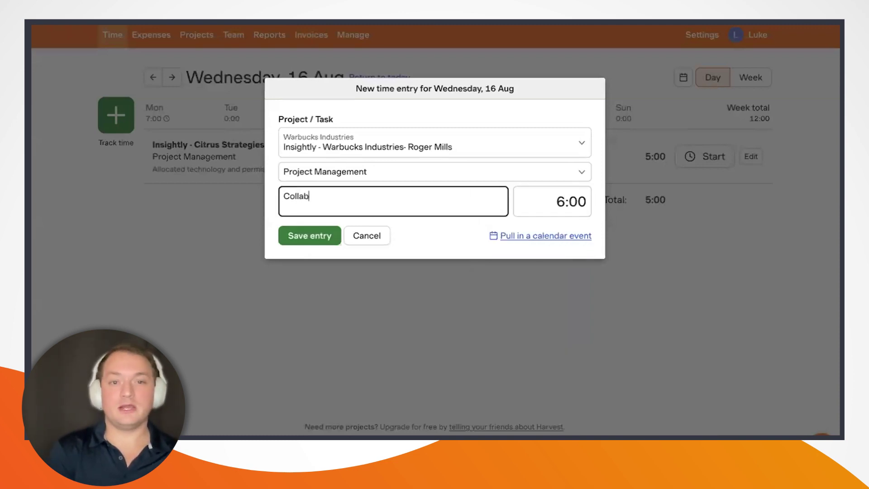
type("oration with IT team")
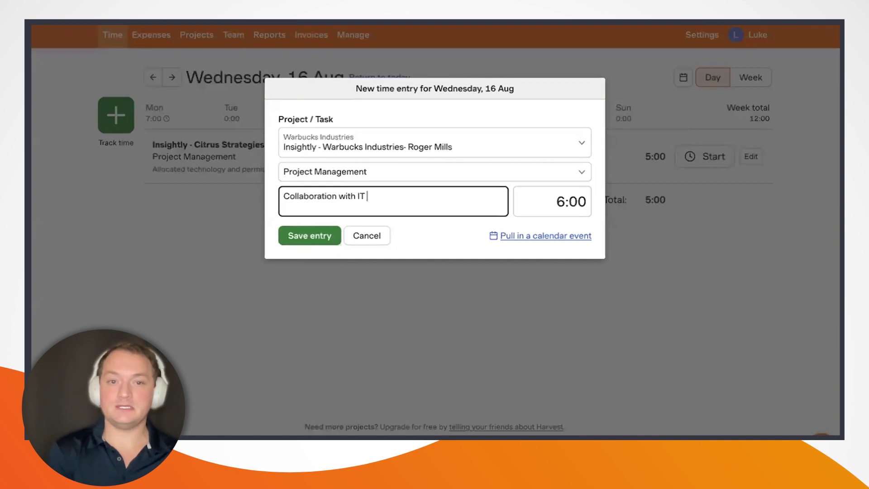
left_click(333, 231)
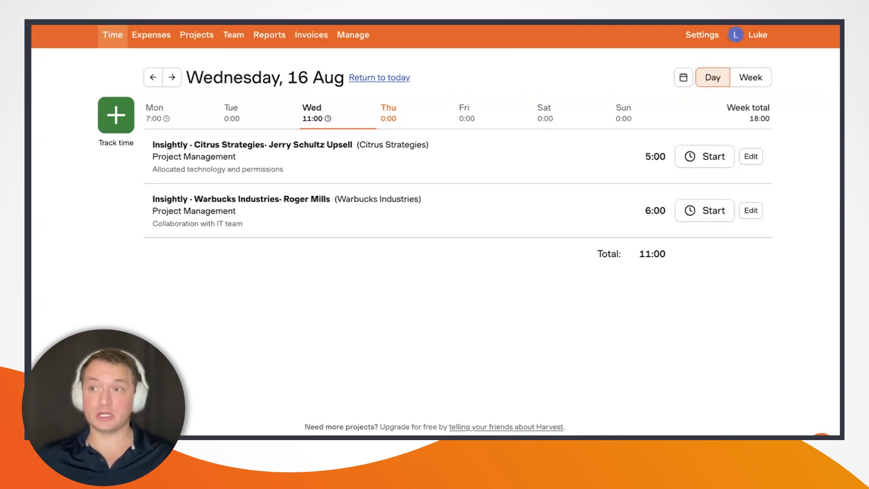
Open the Warbucks Industries project in Harvest and review its total hours, internal costs and billable tasks.
left_click(202, 34)
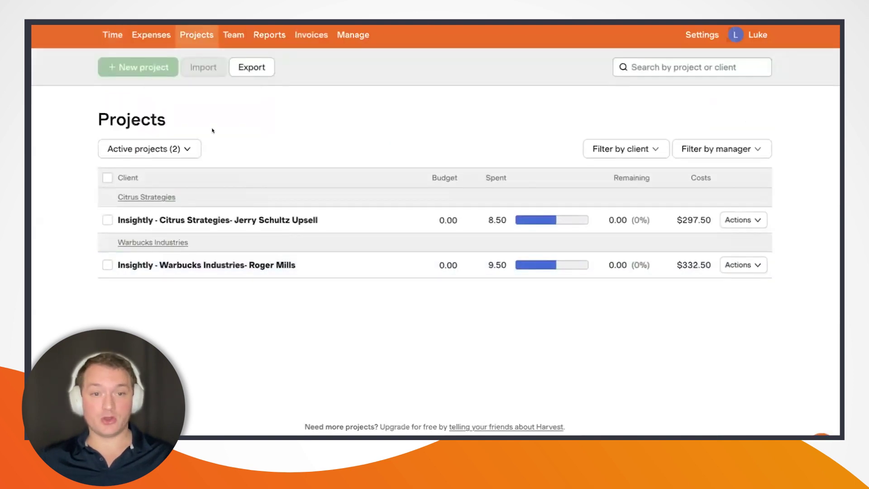
left_click(215, 266)
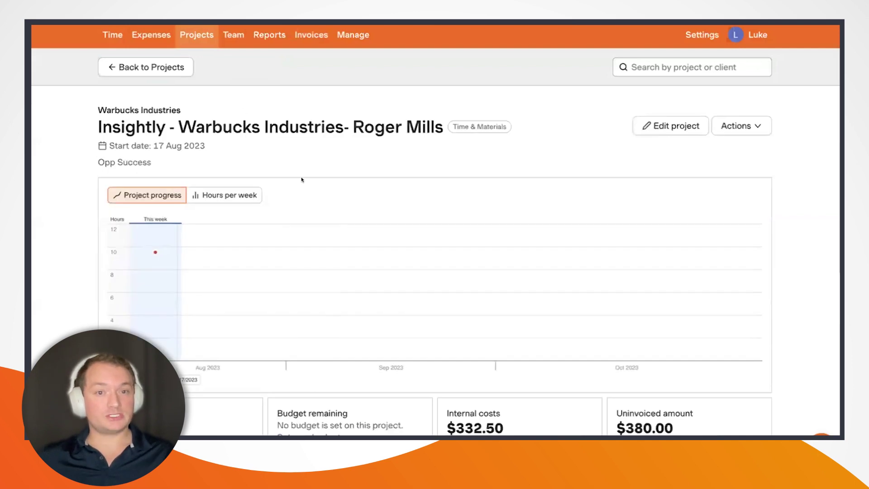
scroll(301, 178, "down", 6)
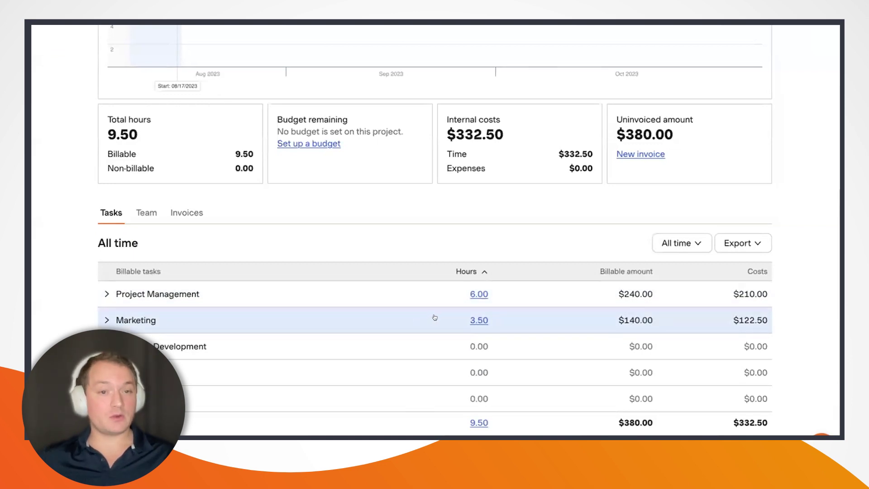
scroll(435, 317, "down", 1)
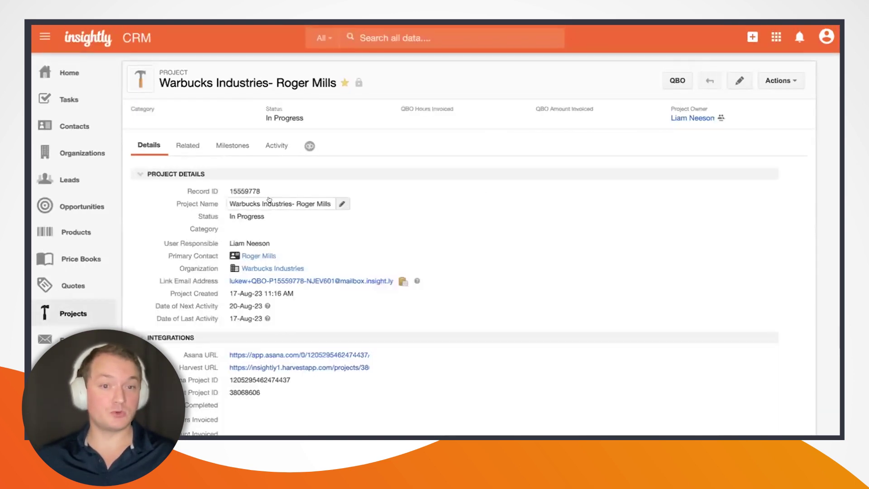
Switch to Insightly, refresh the Warbucks Industries project and review the details of its "On site kickoff" Asana task.
key("F5")
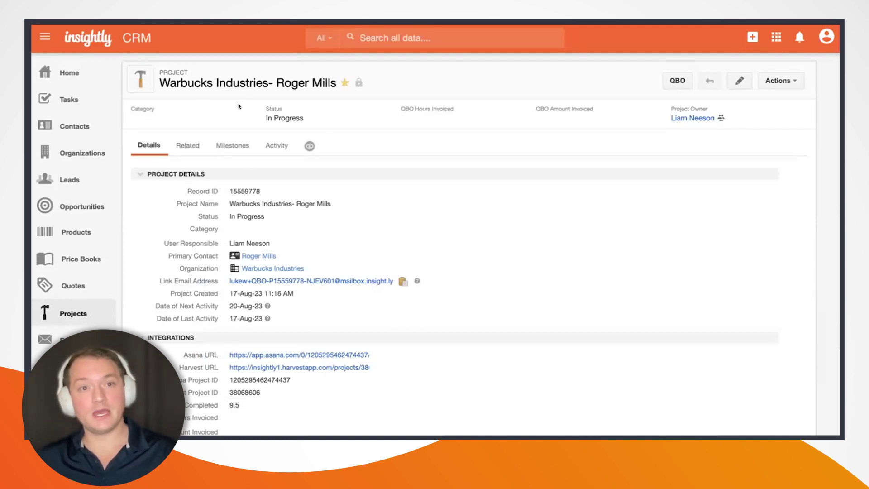
left_click(285, 145)
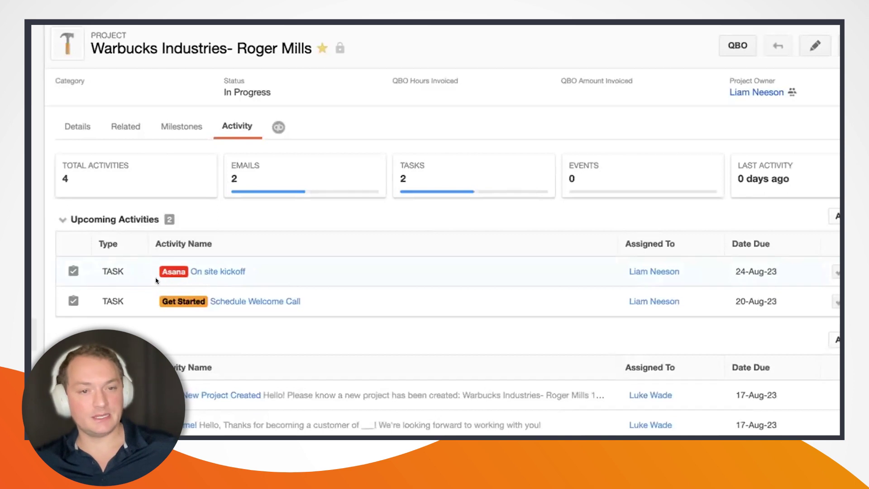
left_click(223, 271)
scroll(393, 234, "down", 3)
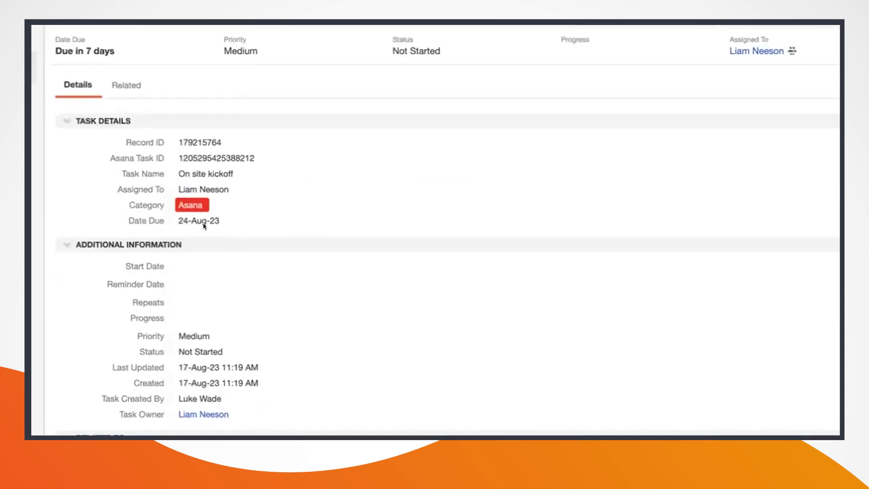
scroll(386, 251, "down", 1)
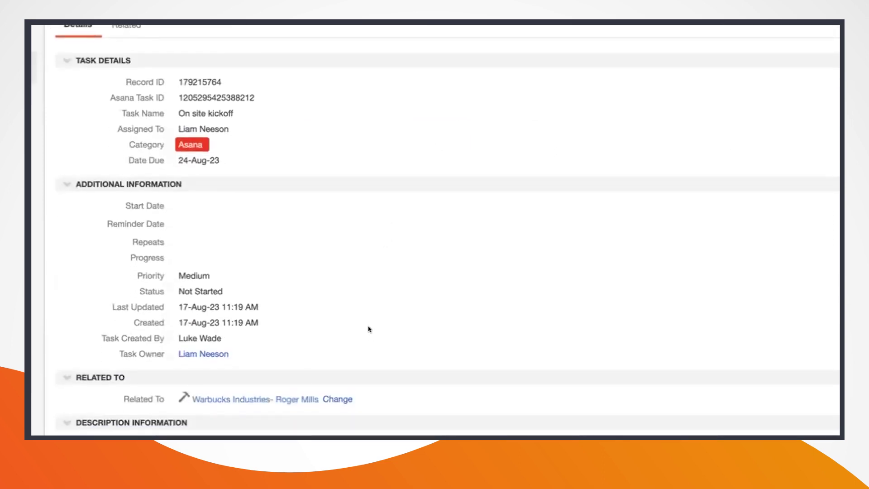
Return to the Warbucks Industries project and open its related Project Management time tracking record from 16-Aug-23.
left_click(231, 398)
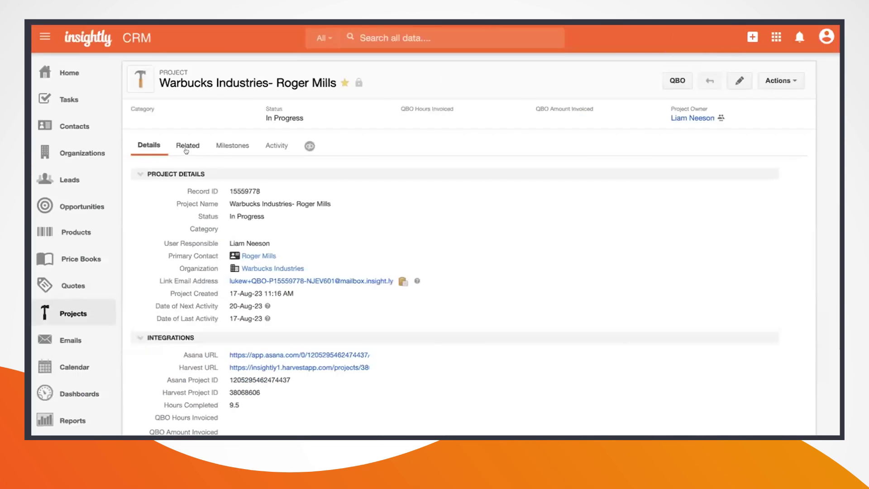
left_click(187, 147)
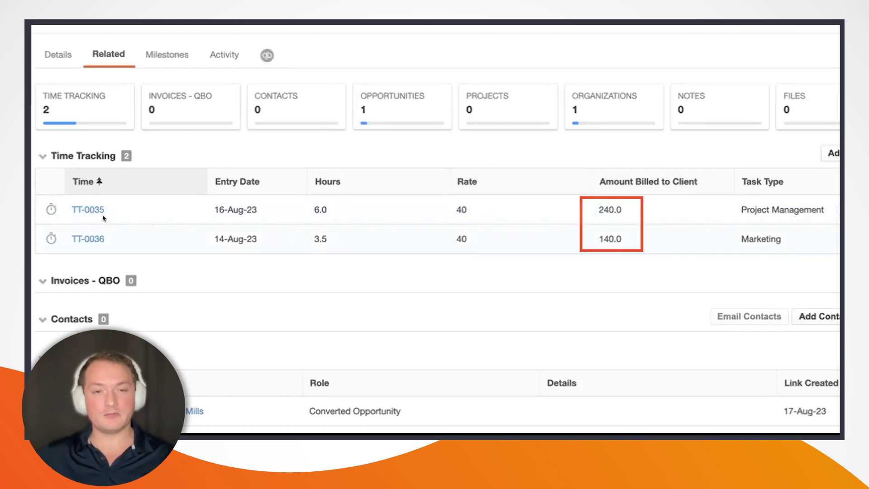
left_click(85, 208)
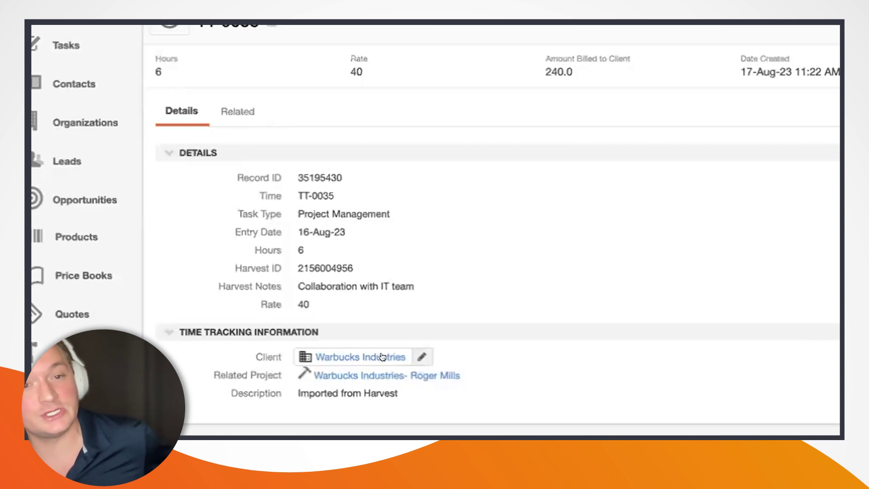
Open the Warbucks Industries client organization and review its related projects, client billable hours and associated invoices.
left_click(363, 357)
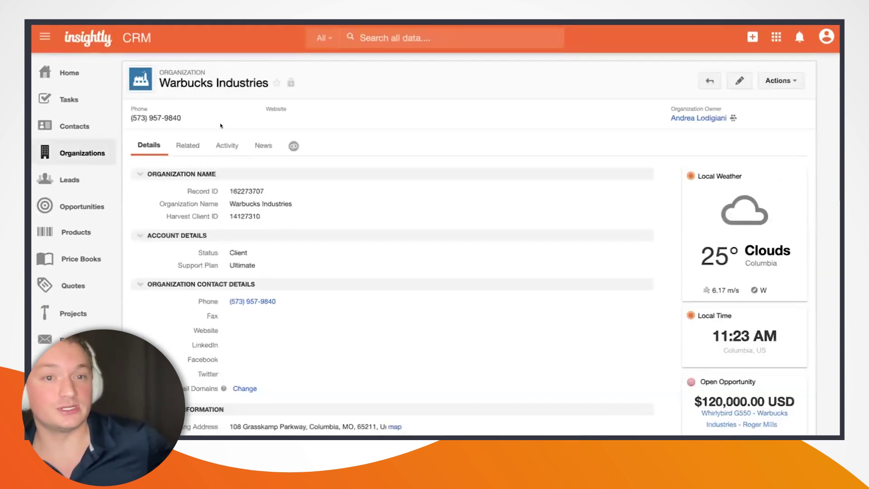
left_click(199, 144)
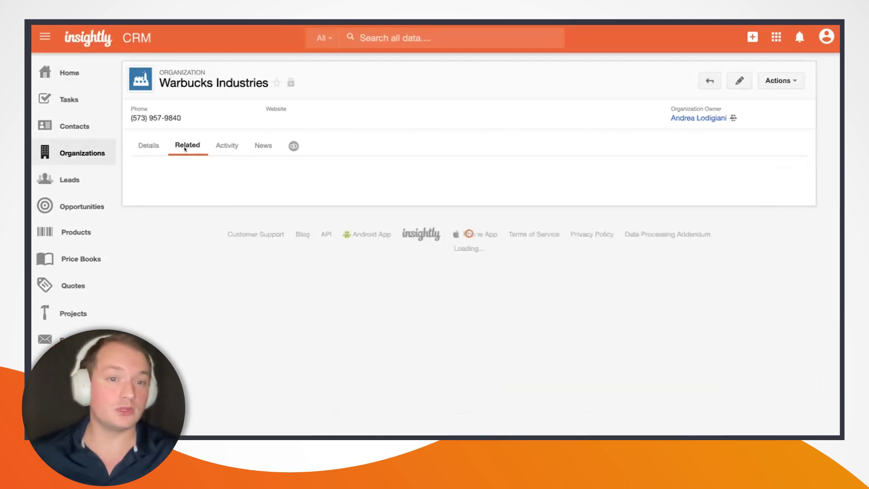
scroll(190, 156, "down", 3)
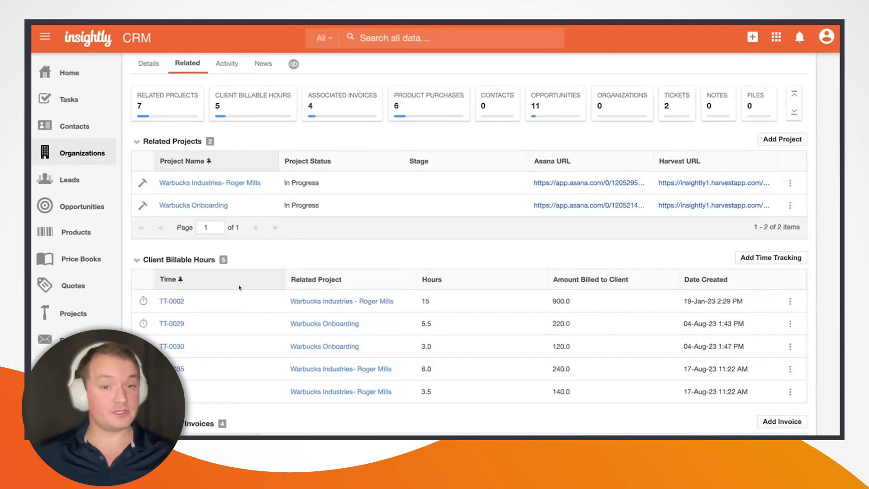
scroll(239, 288, "down", 4)
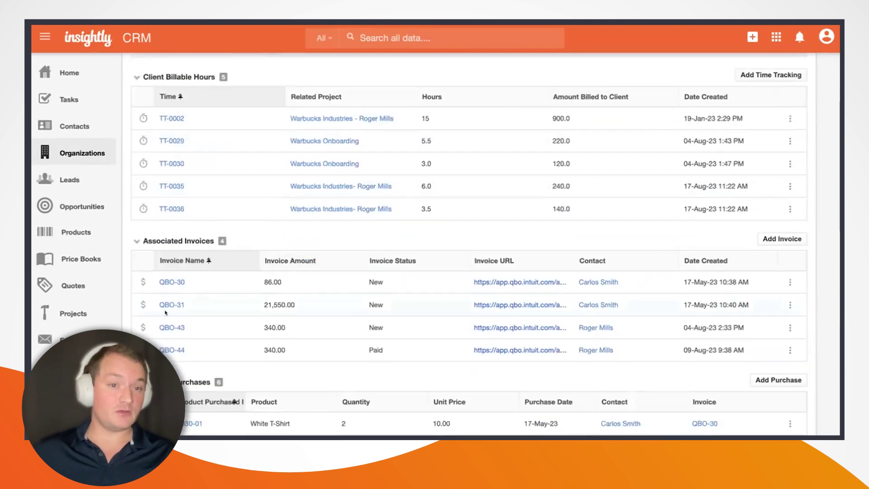
scroll(233, 290, "up", 2)
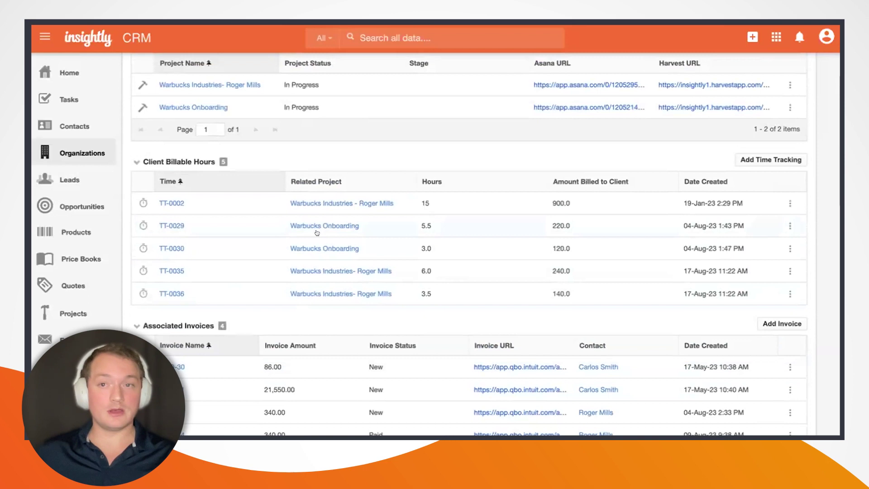
Open the Warbucks Industries project from the organization's related projects and review its related time tracking records and details.
scroll(317, 233, "up", 4)
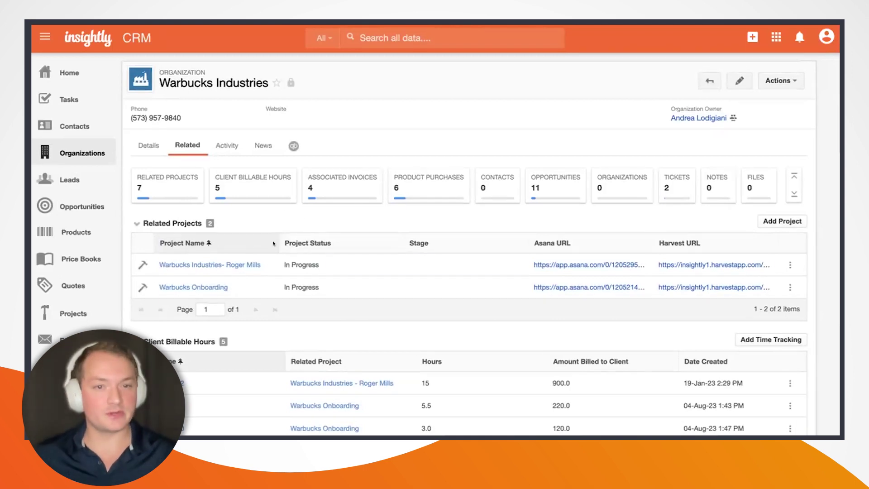
left_click(222, 264)
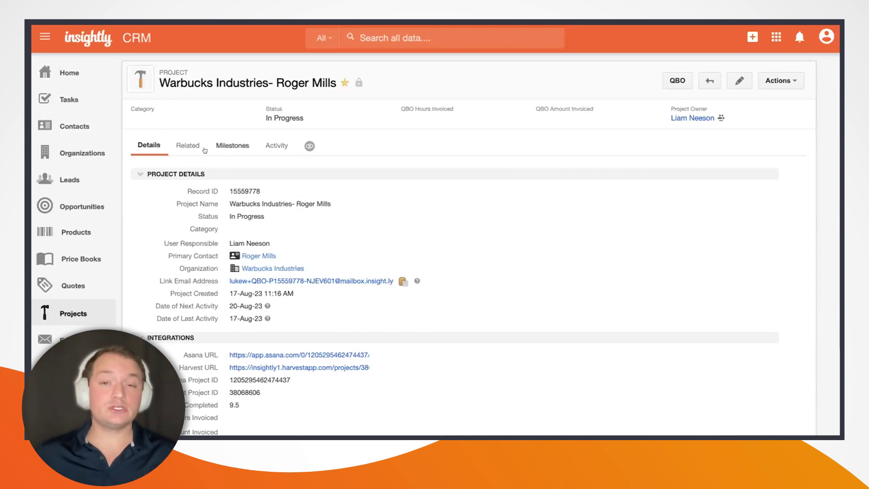
left_click(190, 146)
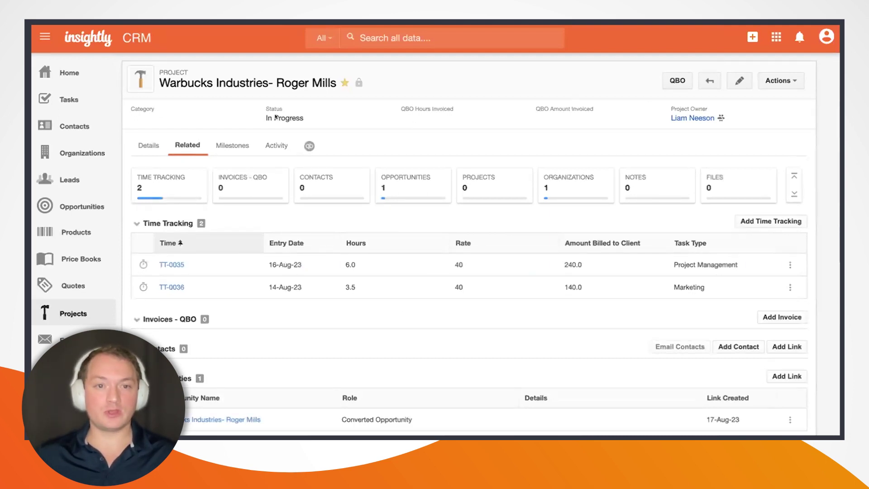
left_click(148, 144)
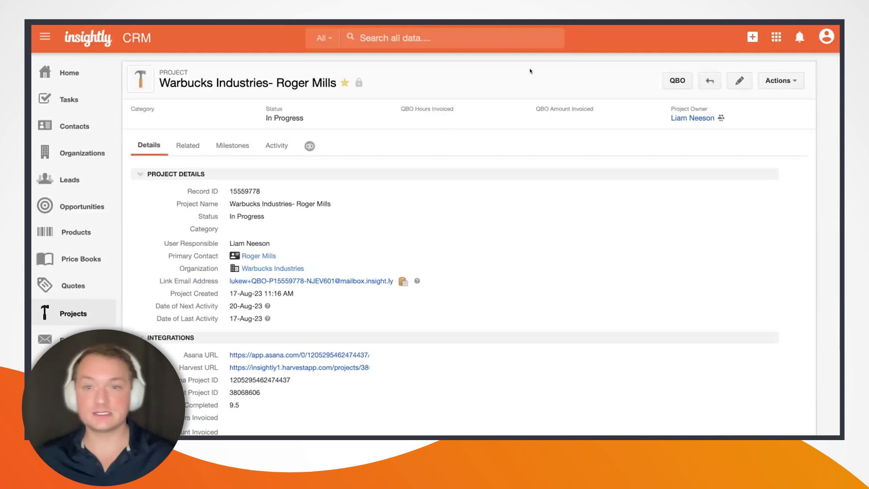
Edit the project to use the Onboarding Pipeline at the Kickoff Call Scheduled stage and save it.
left_click(779, 81)
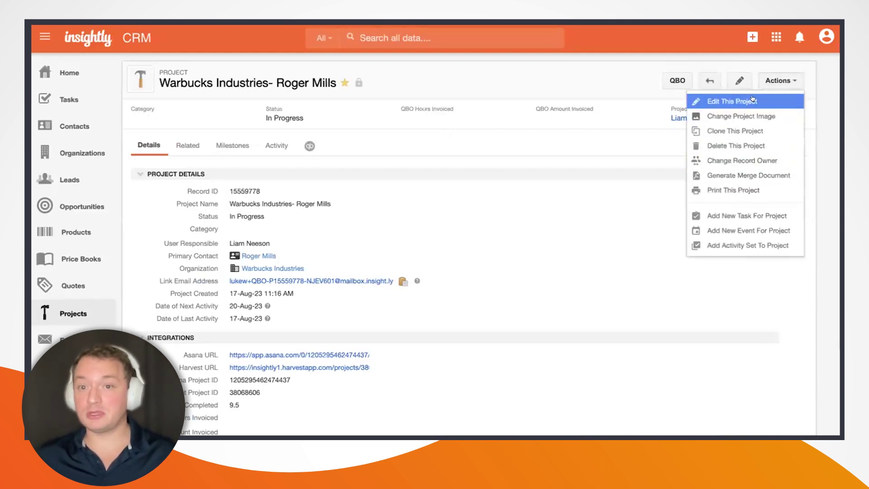
left_click(735, 101)
scroll(440, 234, "down", 10)
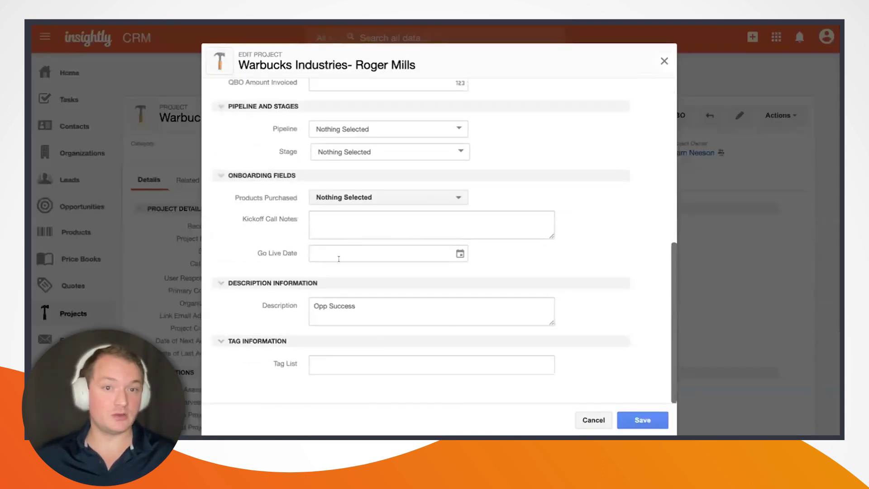
left_click(358, 192)
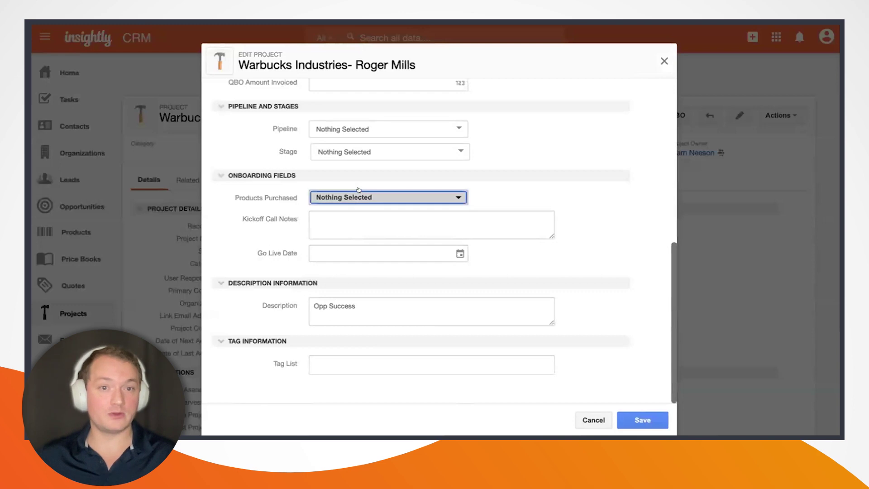
left_click(393, 132)
left_click(375, 153)
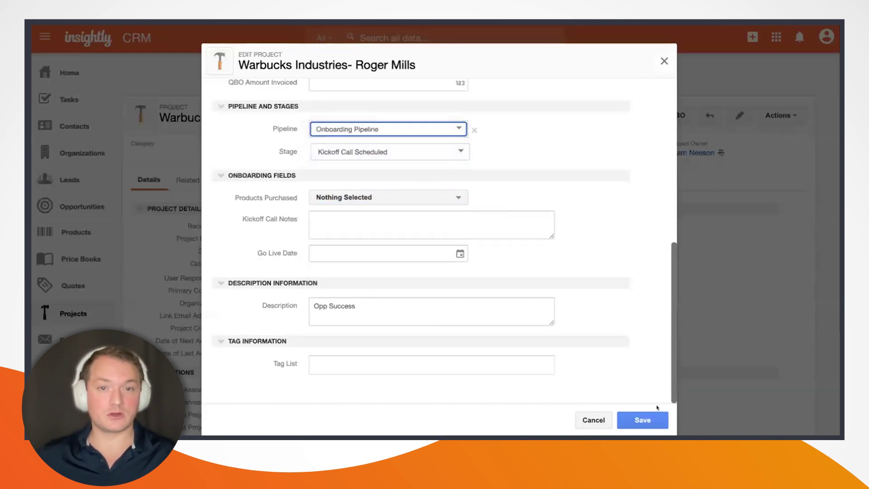
left_click(650, 421)
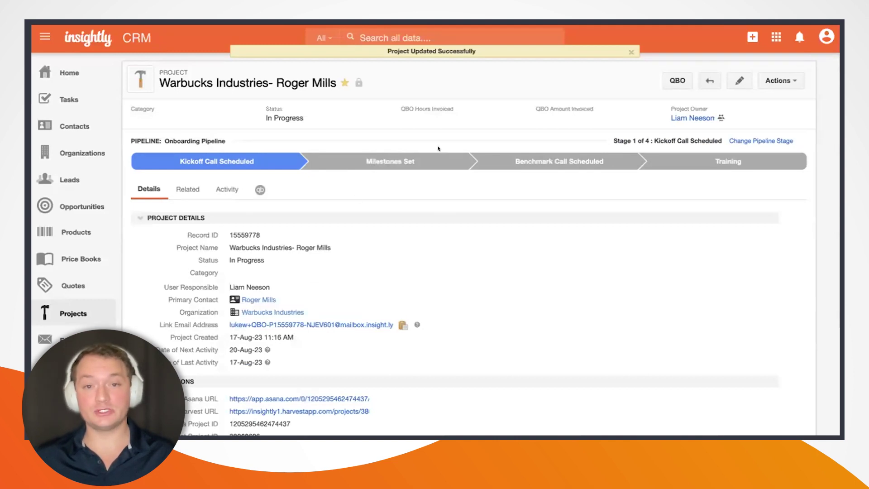
Send the Warbucks Industries project with its time tracking to the QBO invoice recipe and dismiss the confirmation.
left_click(675, 80)
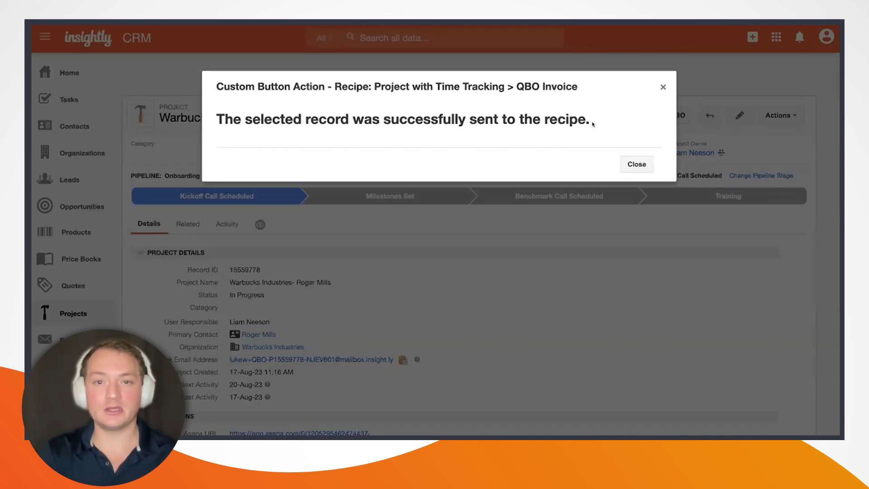
left_click(635, 163)
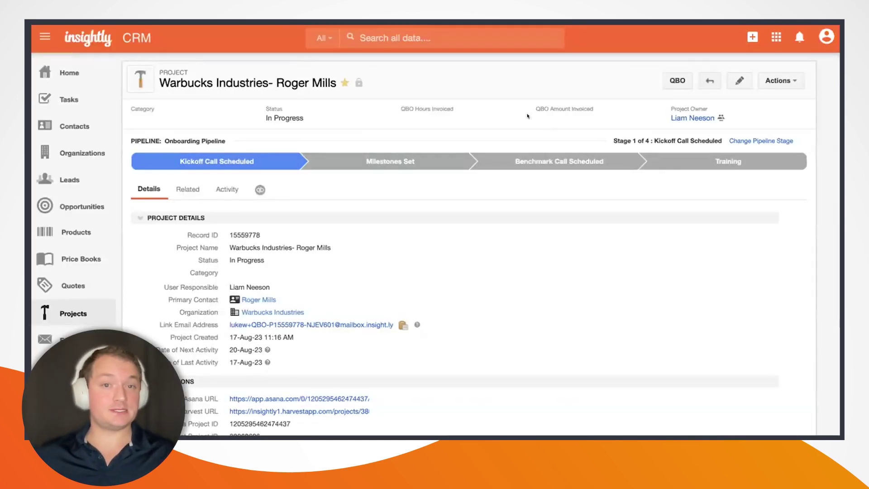
scroll(524, 150, "down", 2)
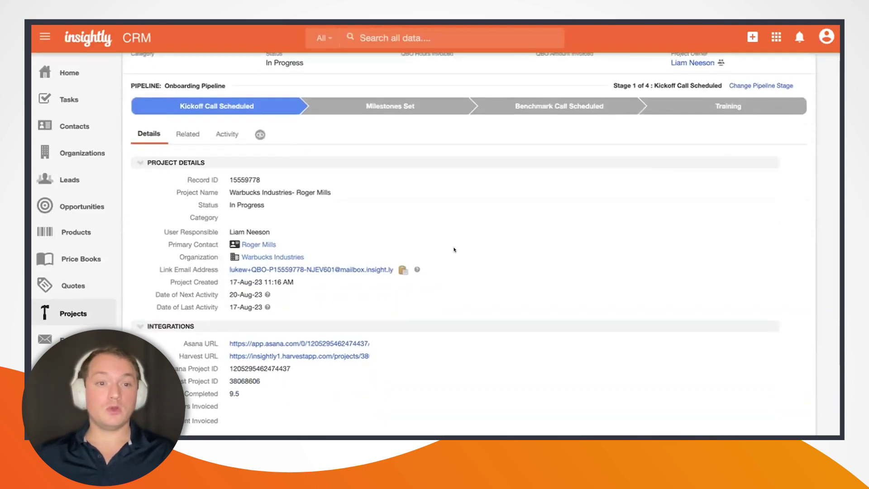
scroll(192, 361, "up", 1)
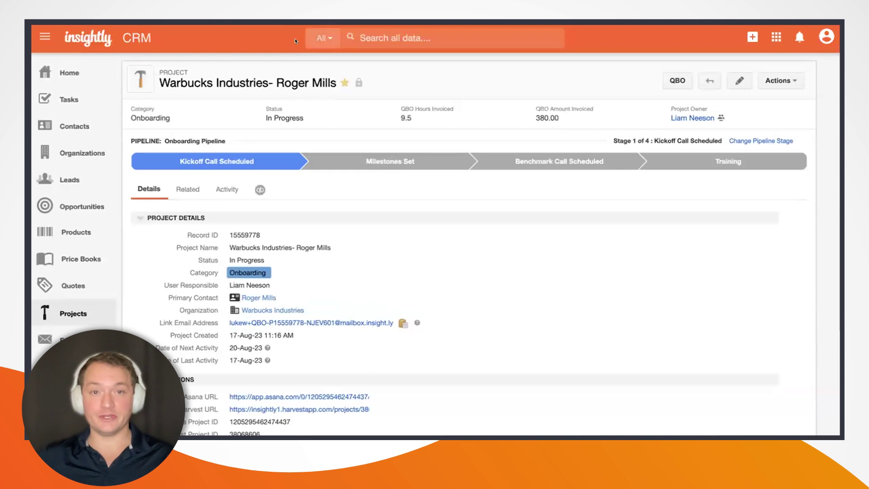
Open the QBO invoice record related to the Warbucks Industries project and review its invoice information.
left_click(188, 189)
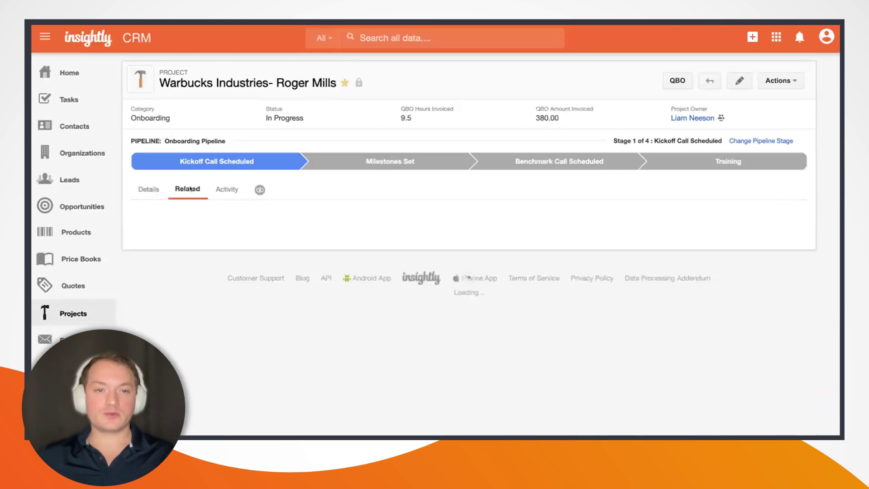
scroll(318, 287, "down", 2)
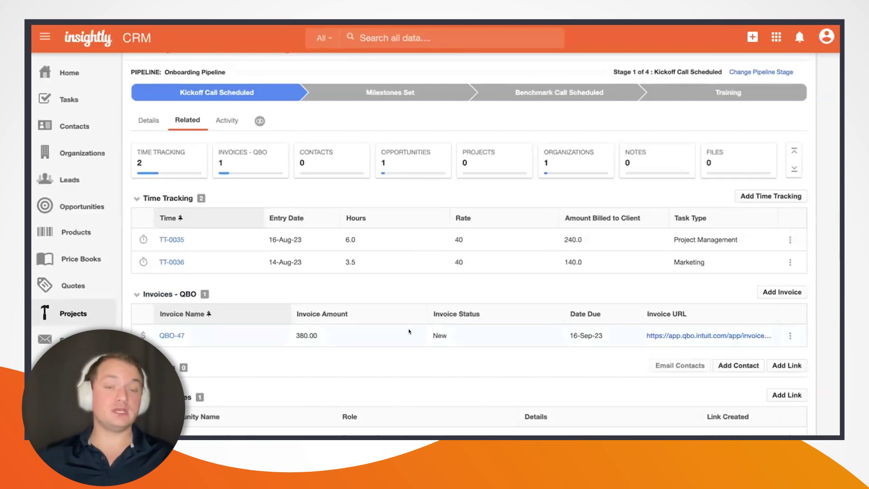
left_click(174, 335)
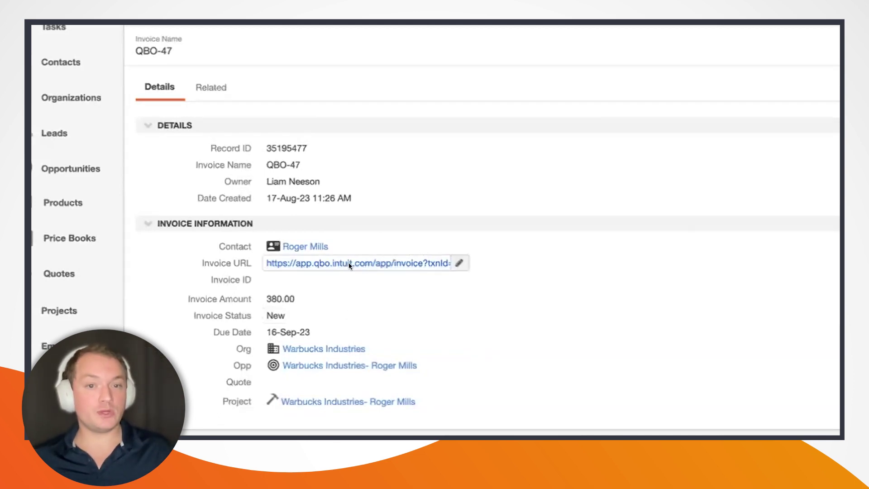
Open the linked invoice in QuickBooks Online and review its billing address, due date, Project Management and Marketing line items and totals.
left_click(330, 264)
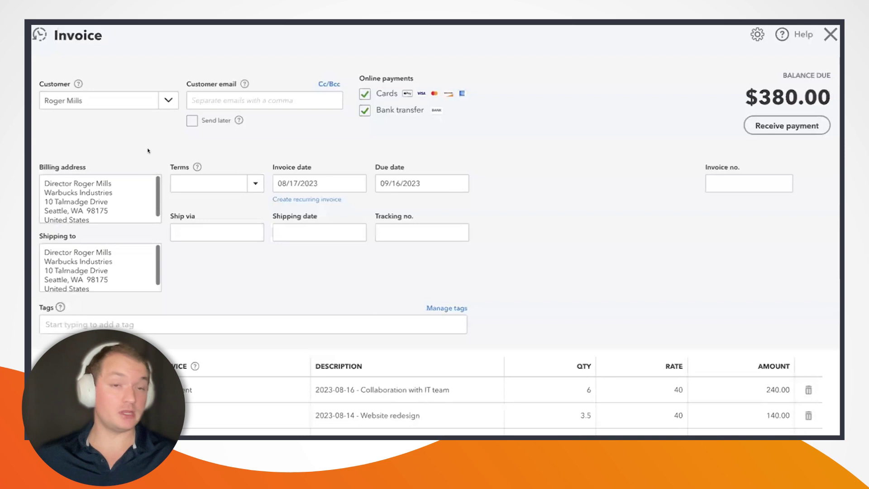
left_click_drag(111, 192, 44, 193)
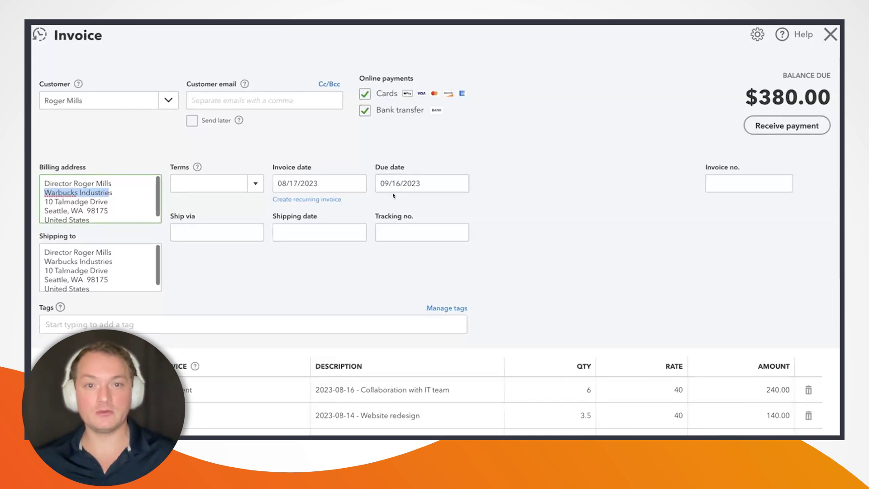
scroll(586, 205, "down", 3)
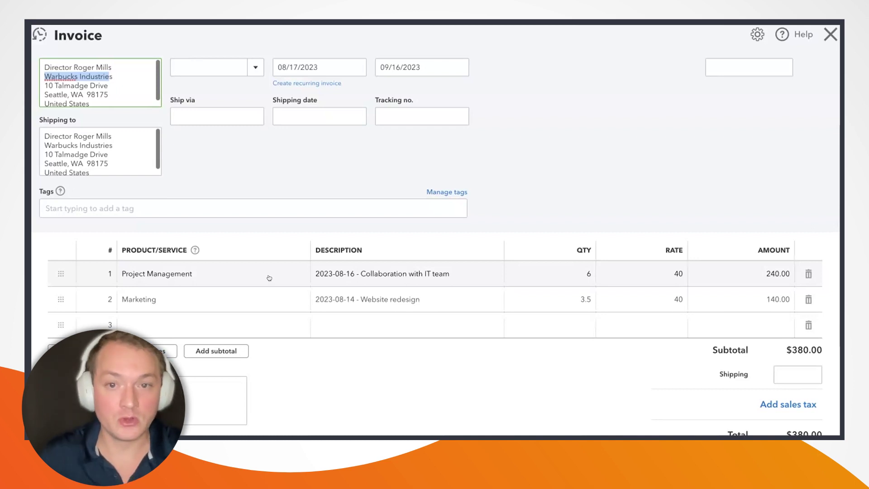
scroll(270, 278, "up", 1)
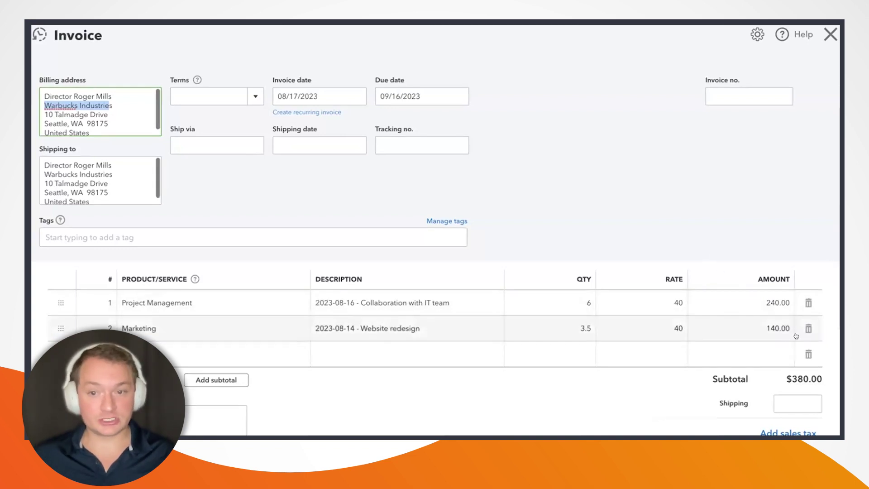
scroll(697, 294, "down", 3)
scroll(558, 240, "up", 5)
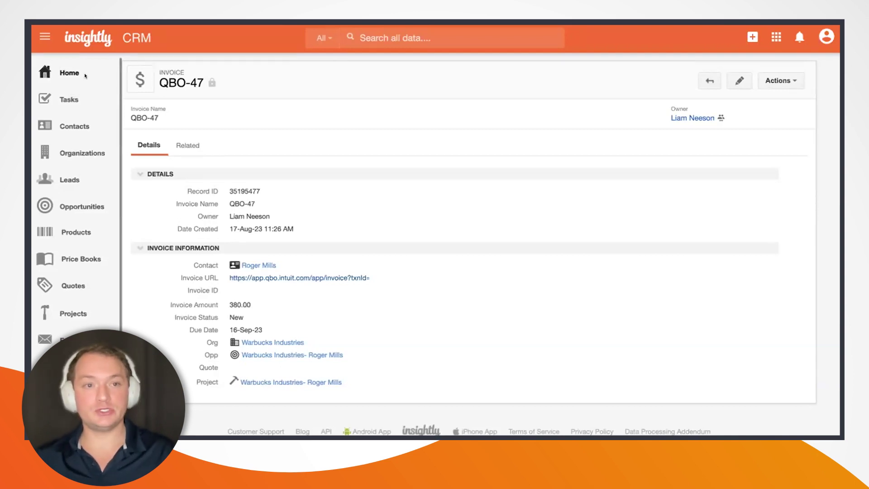
Switch to Insightly's home dashboard Elevation 10K, view the available dashboards and inspect the Warbucks Onboarding hours by task type.
left_click(79, 72)
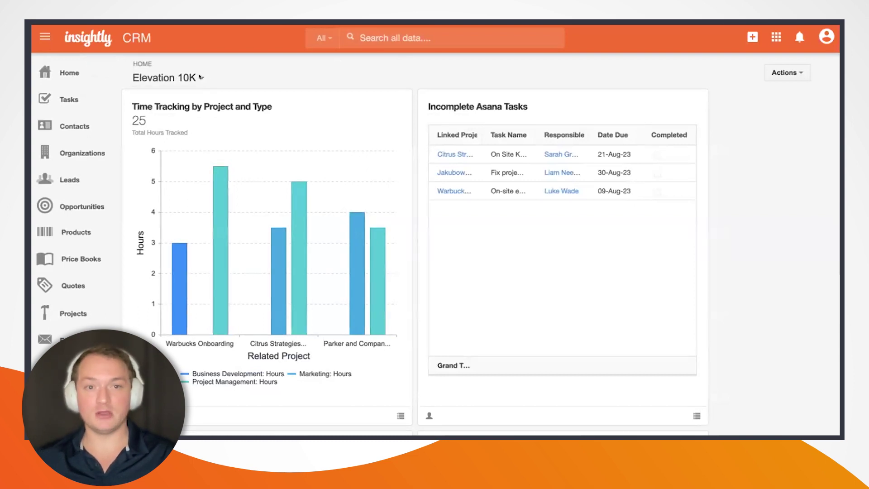
left_click(186, 78)
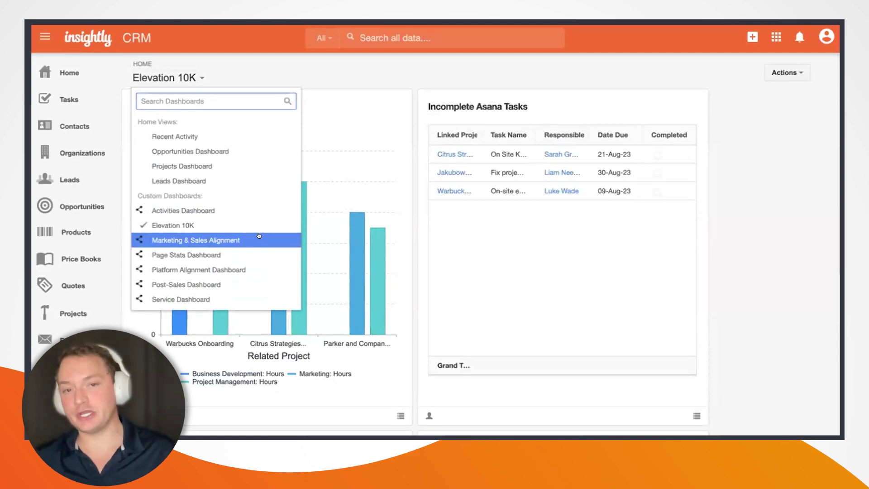
left_click(787, 169)
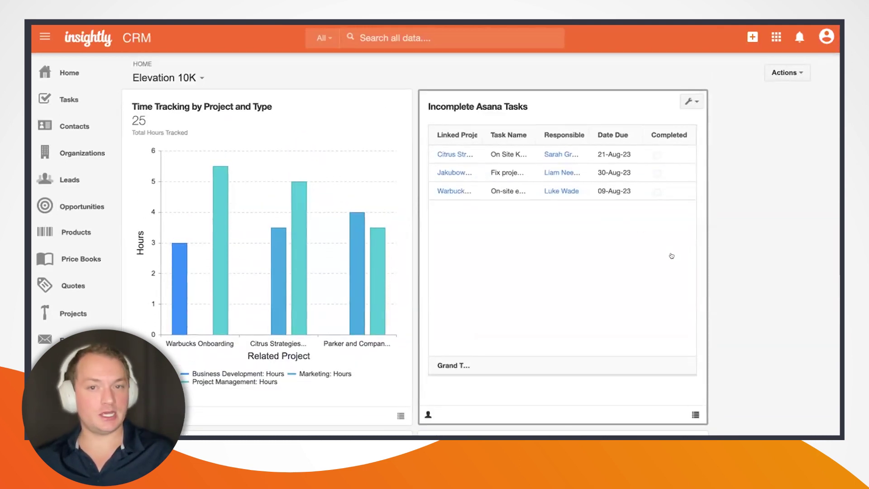
scroll(674, 254, "down", 2)
scroll(677, 258, "up", 2)
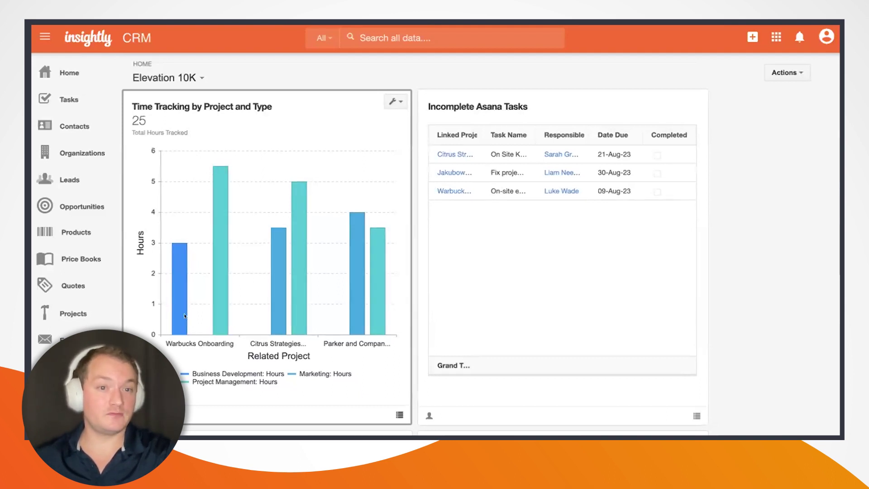
mouse_move(178, 306)
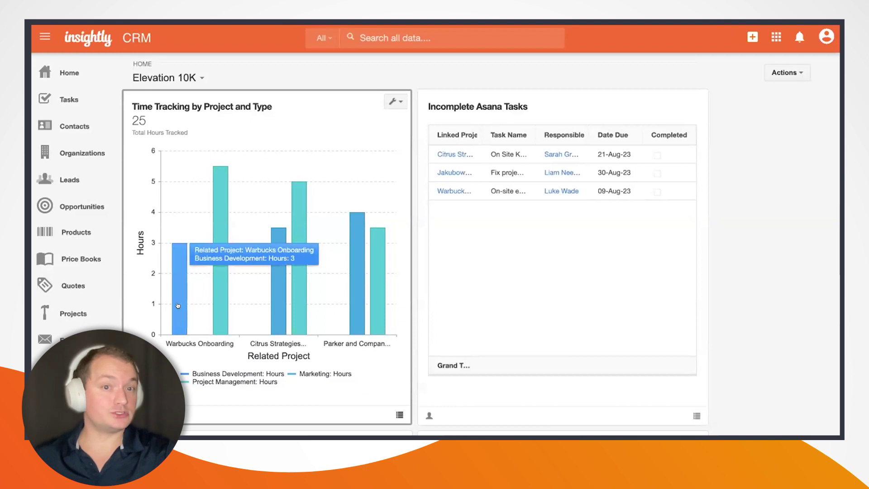
mouse_move(220, 289)
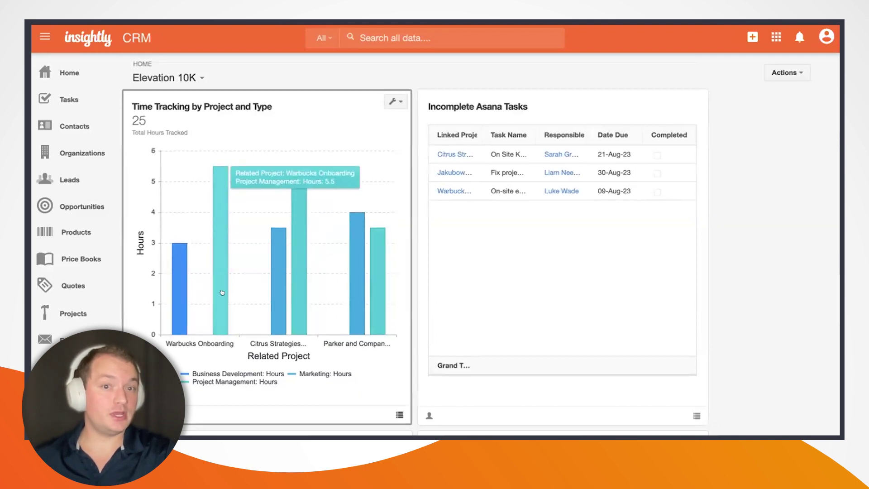
Refresh the Time Tracking by Project and Type card and the Incomplete Asana Tasks card on the dashboard.
left_click(390, 97)
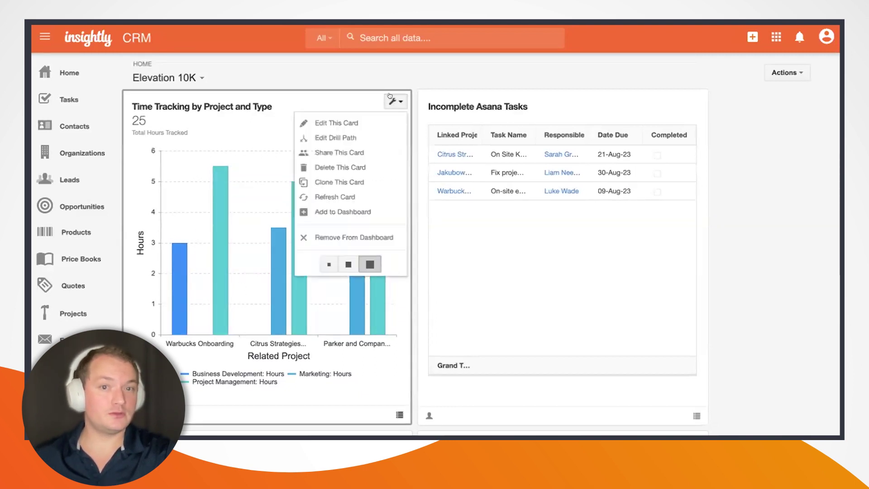
left_click(343, 196)
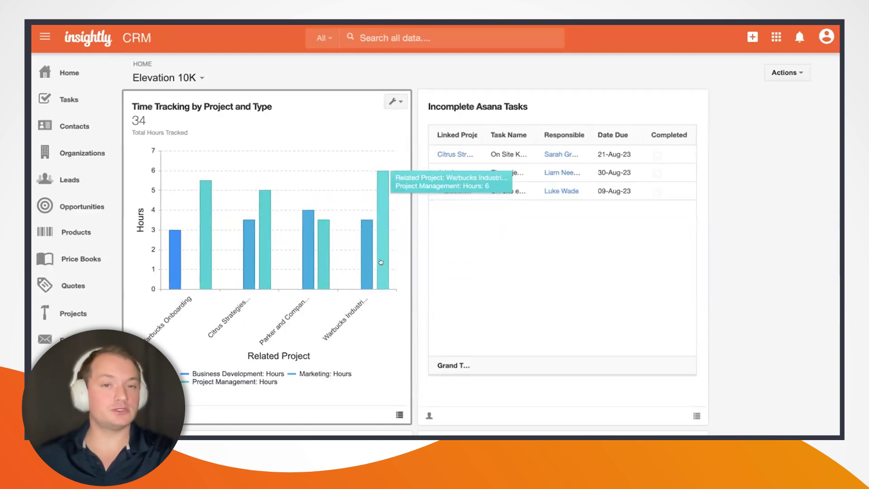
scroll(594, 159, "down", 1)
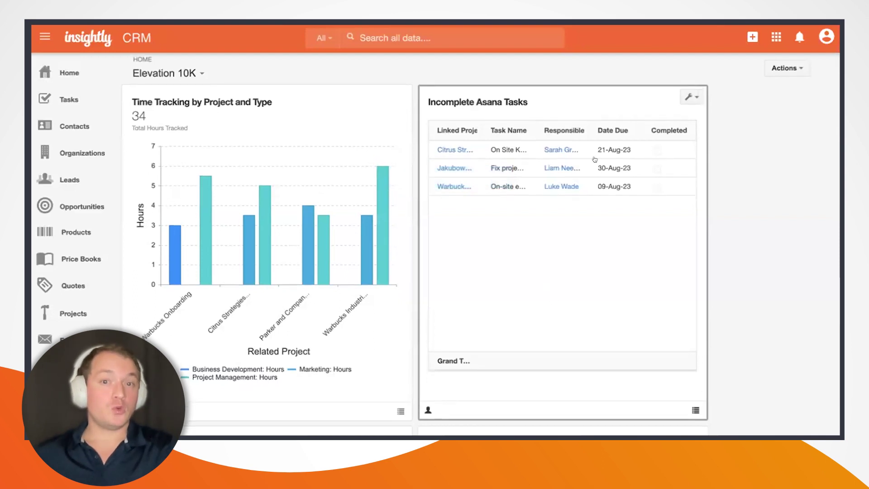
left_click(688, 94)
left_click(669, 191)
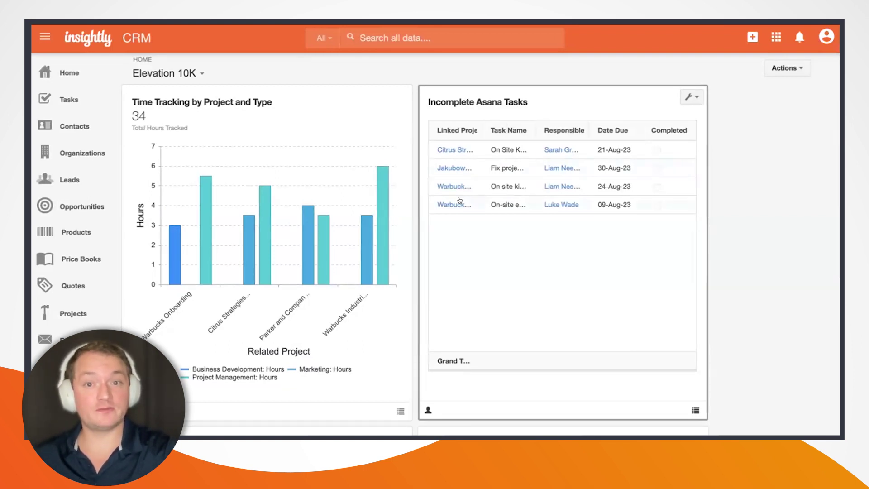
Review the Unpaid Invoices and Paid Invoices cards on the Elevation 10K dashboard.
scroll(566, 236, "down", 1)
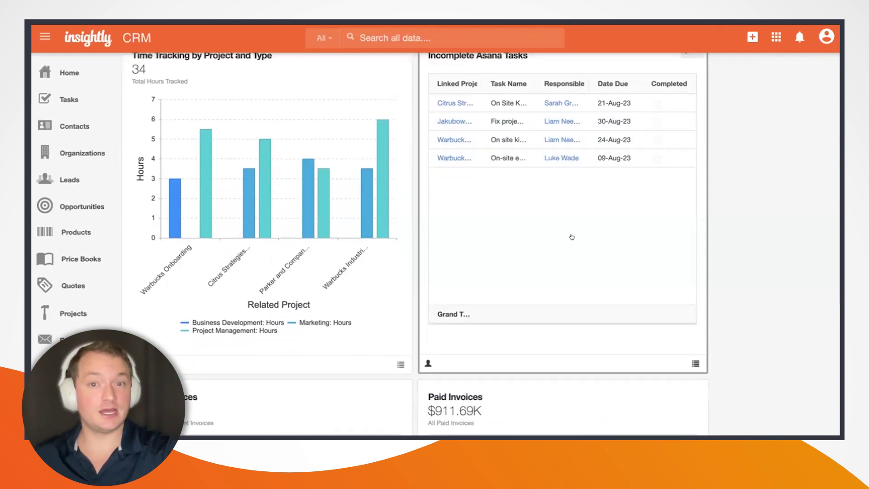
scroll(596, 207, "down", 5)
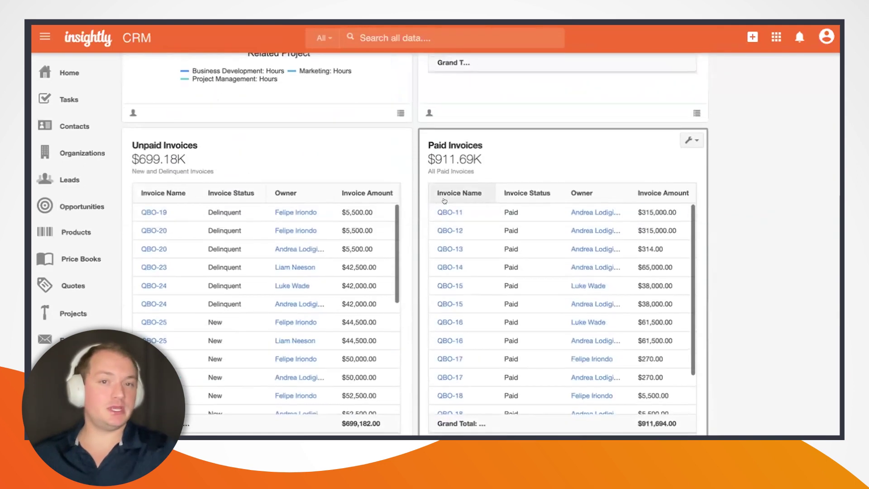
scroll(669, 181, "up", 1)
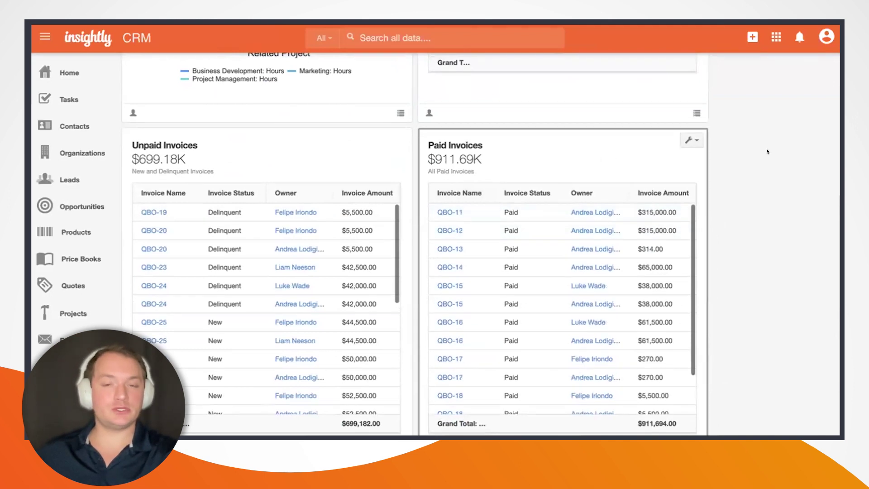